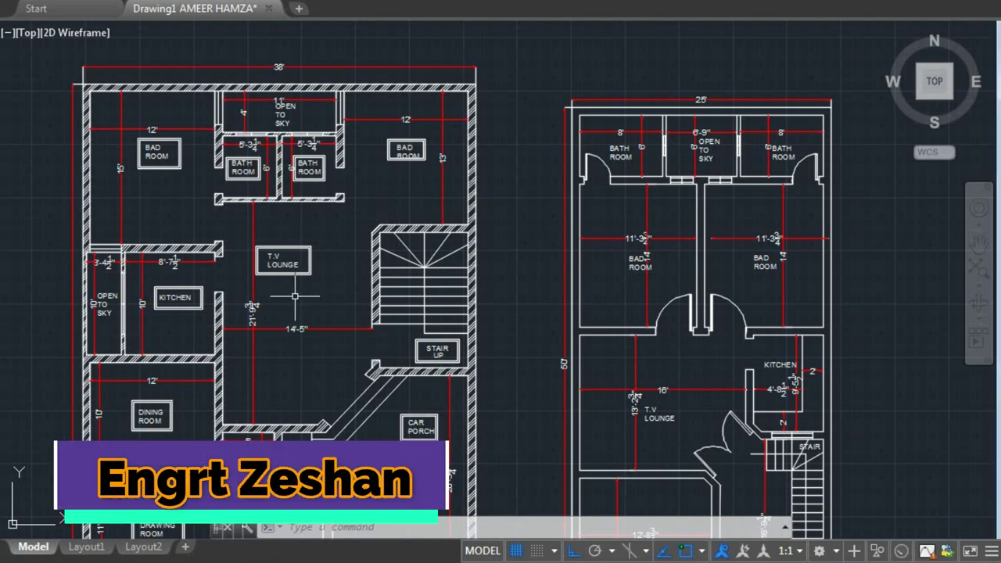
Pan up to the upper rooms of both floor plans and recentre the view on them.
scroll(294, 296, up, 2)
middle_drag(295, 296, 257, 436)
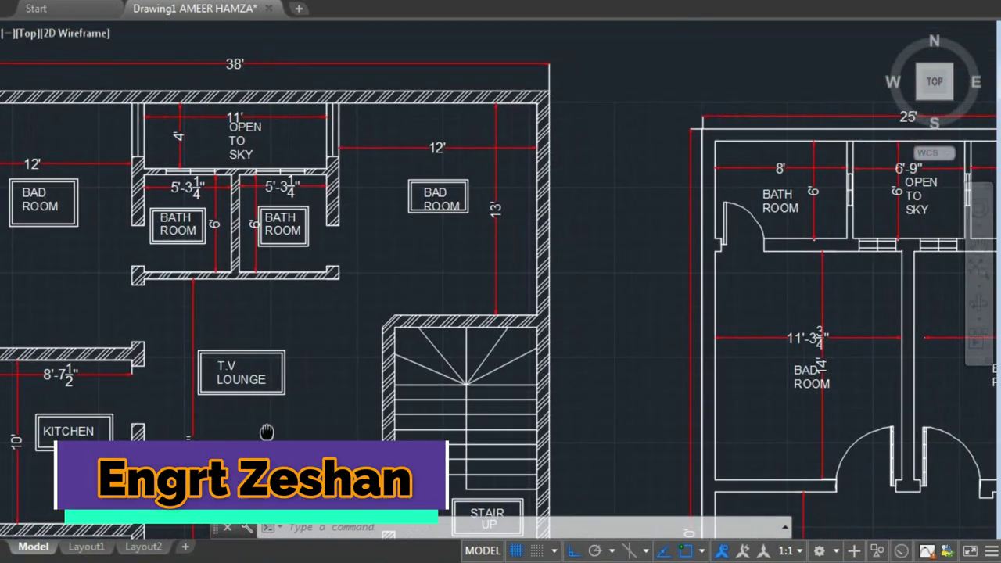
scroll(257, 436, down, 2)
middle_drag(291, 367, 303, 307)
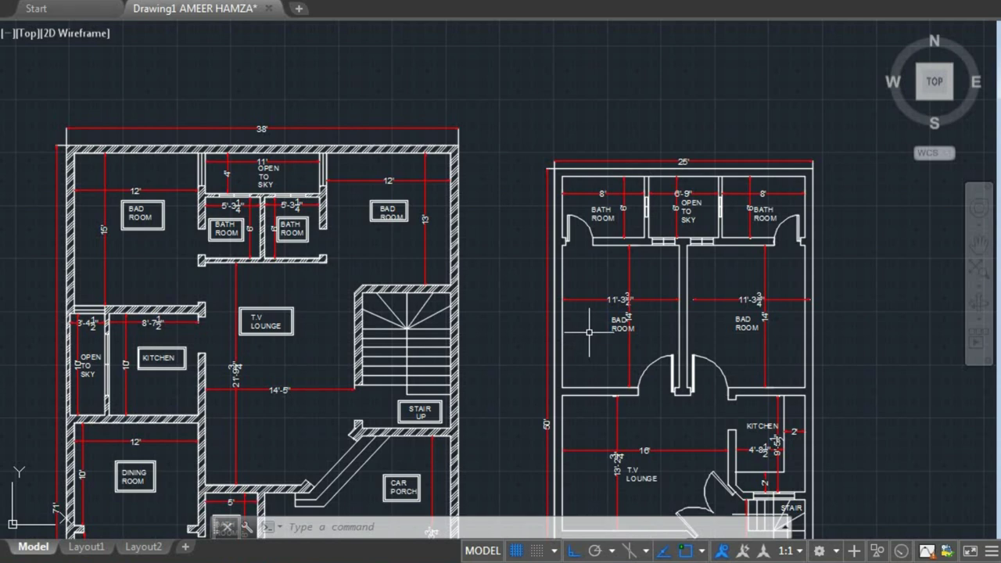
Pan down to the lower rooms, car porch and drawing room areas of both plans.
middle_drag(589, 332, 569, 174)
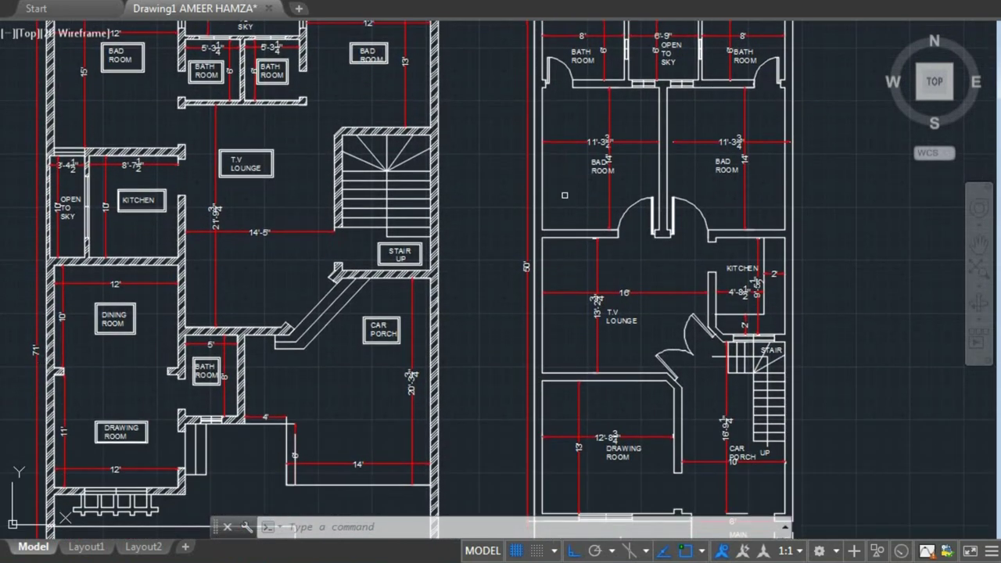
middle_drag(617, 406, 623, 244)
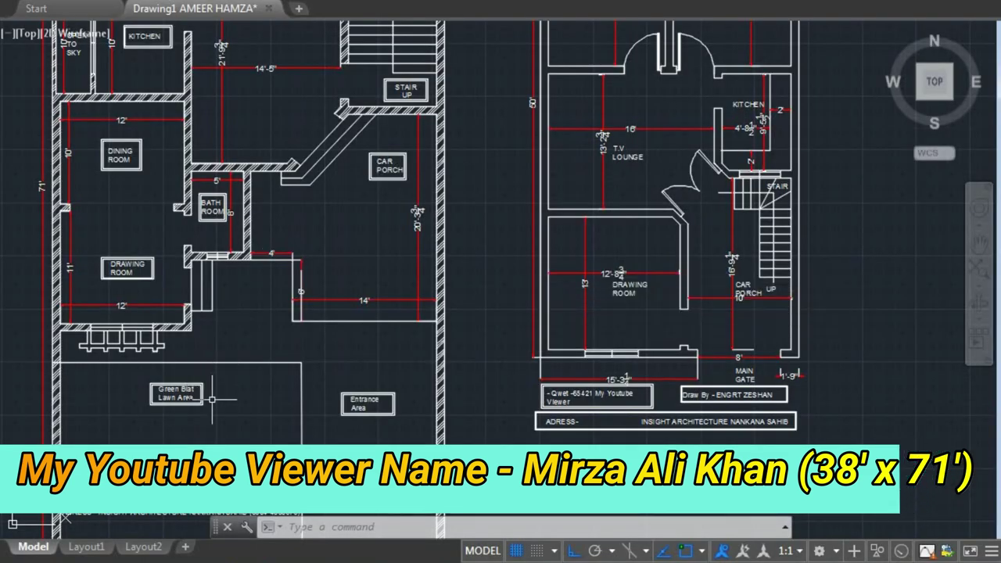
scroll(377, 288, up, 3)
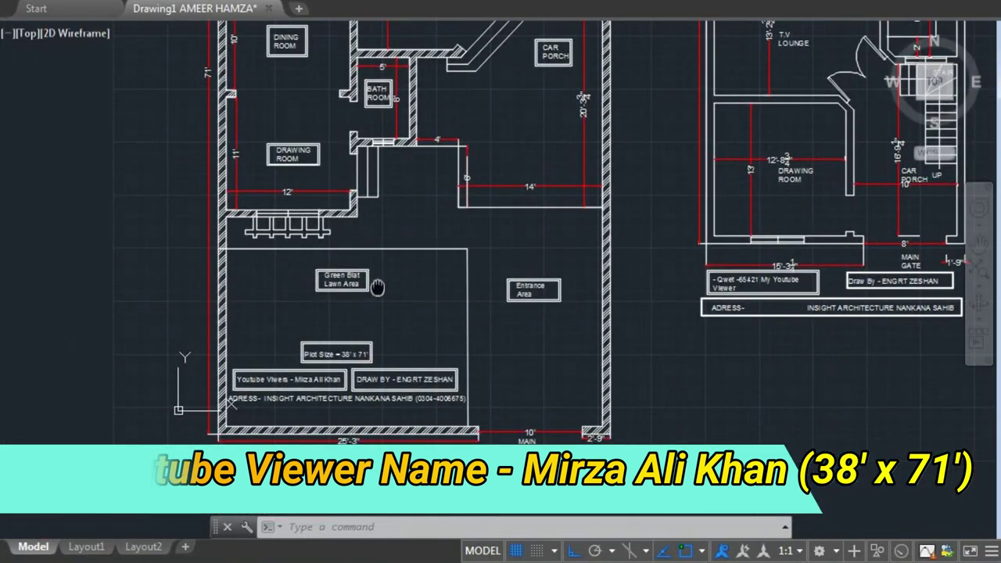
scroll(285, 379, up, 2)
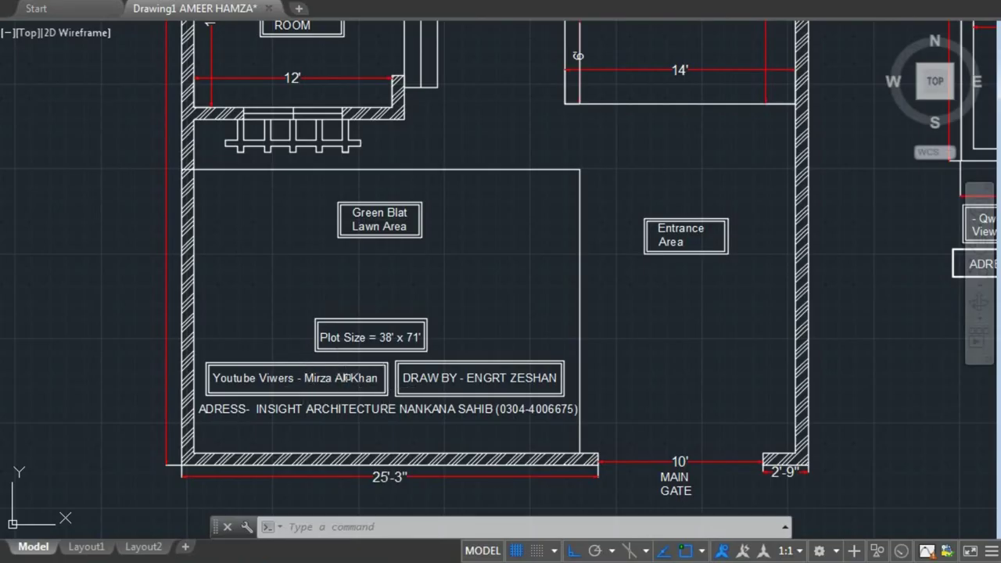
scroll(506, 329, down, 1)
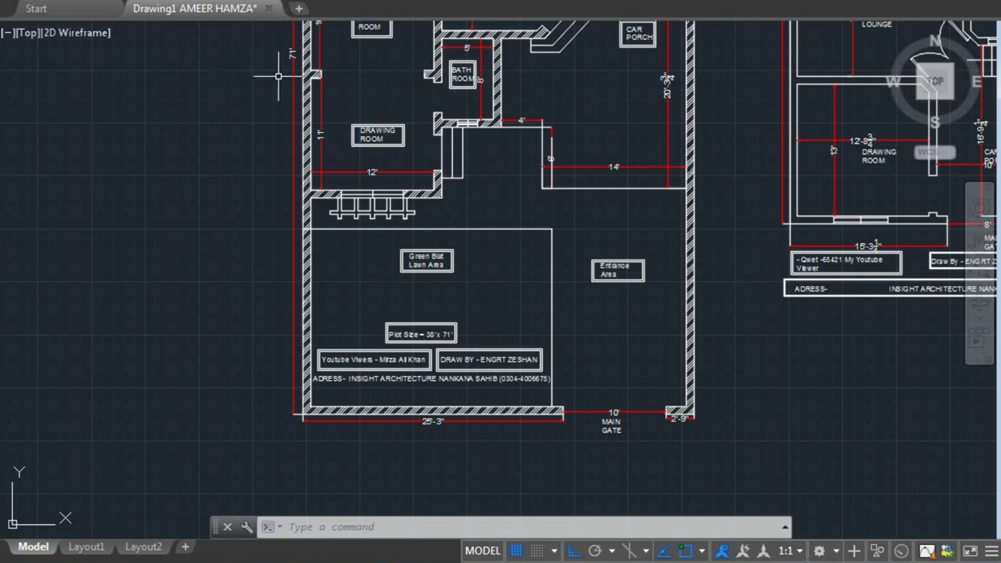
Centre the view on the 25' floor plan and zoom in on it.
middle_drag(638, 169, 235, 275)
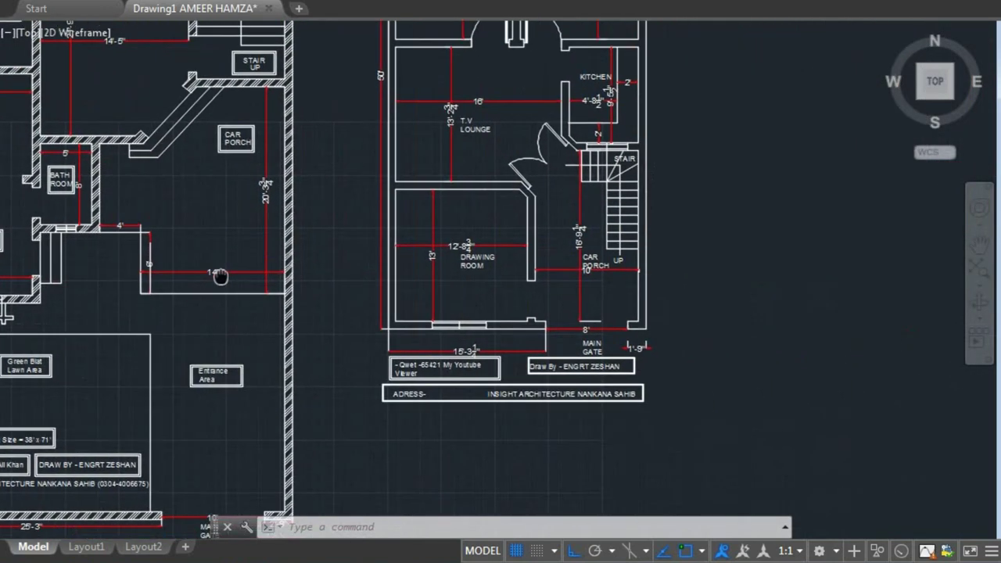
scroll(442, 376, up, 2)
scroll(438, 373, up, 2)
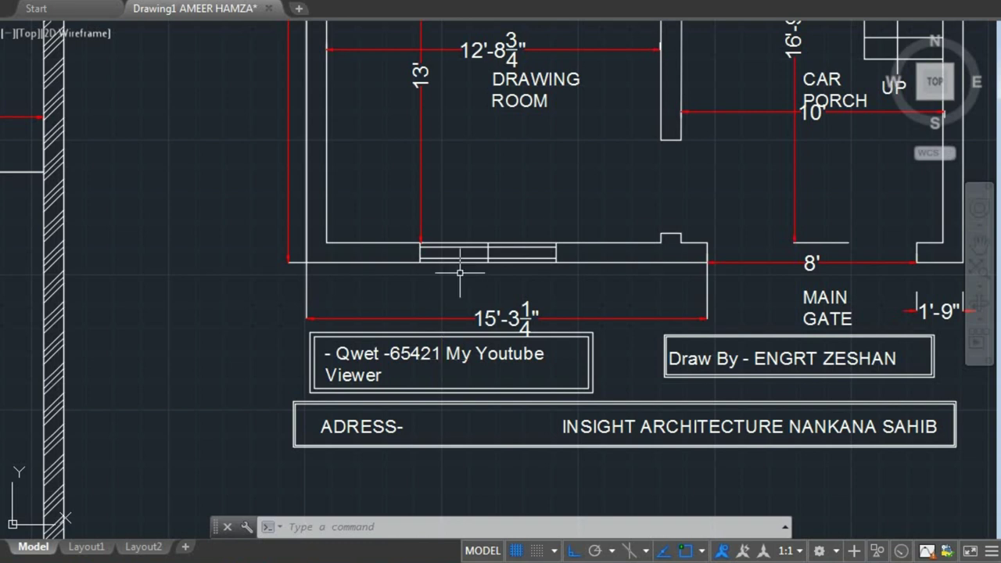
scroll(469, 101, down, 2)
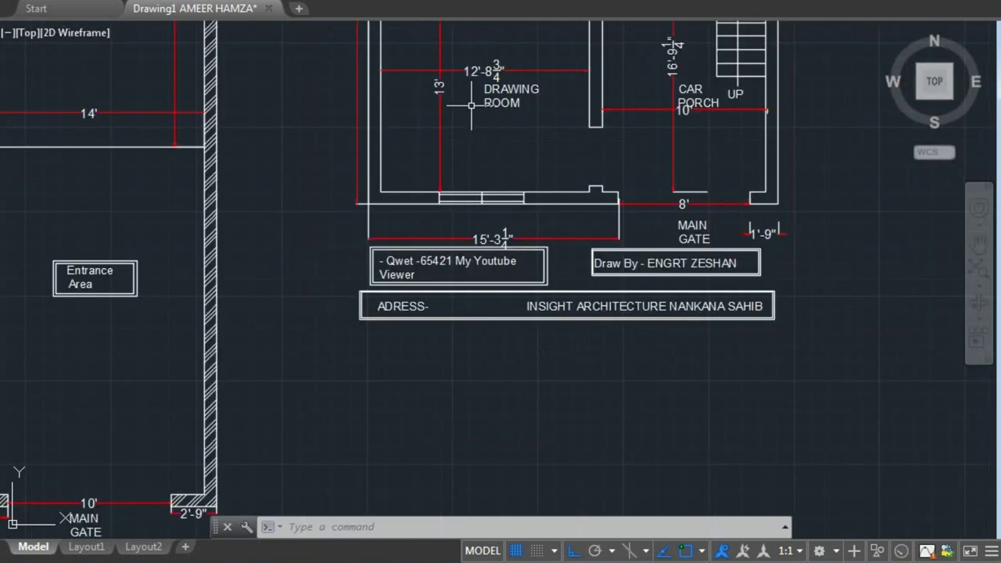
Pan through the 25' plan's lounge, drawing room, bedrooms, bath rooms and open-to-sky area.
middle_drag(506, 57, 509, 239)
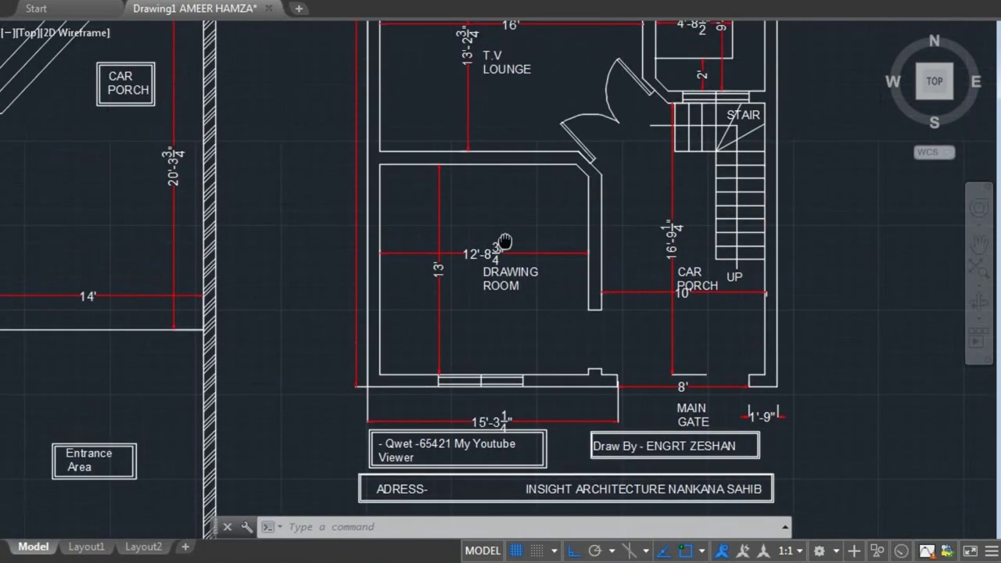
scroll(509, 239, down, 2)
middle_drag(469, 70, 469, 249)
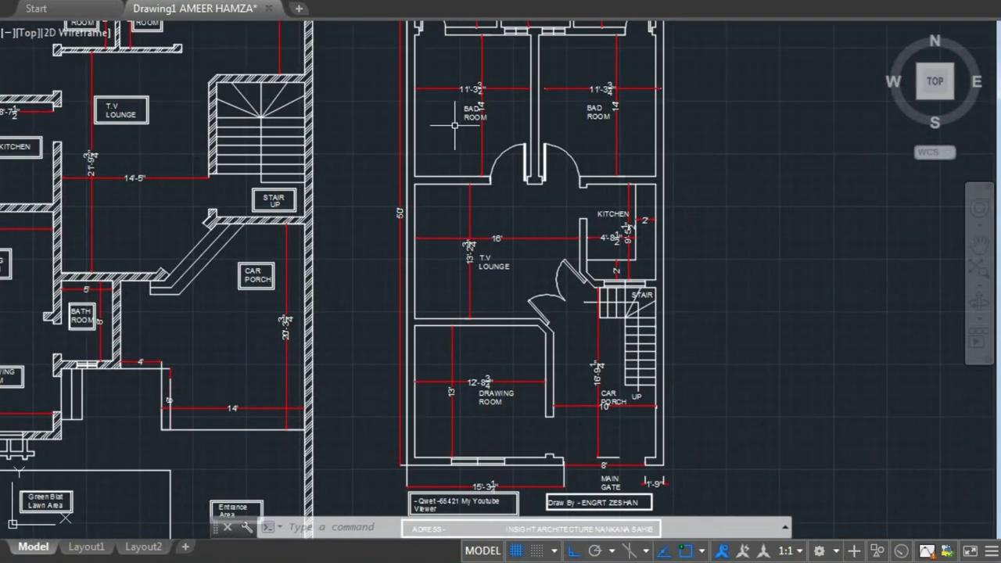
middle_drag(454, 126, 481, 231)
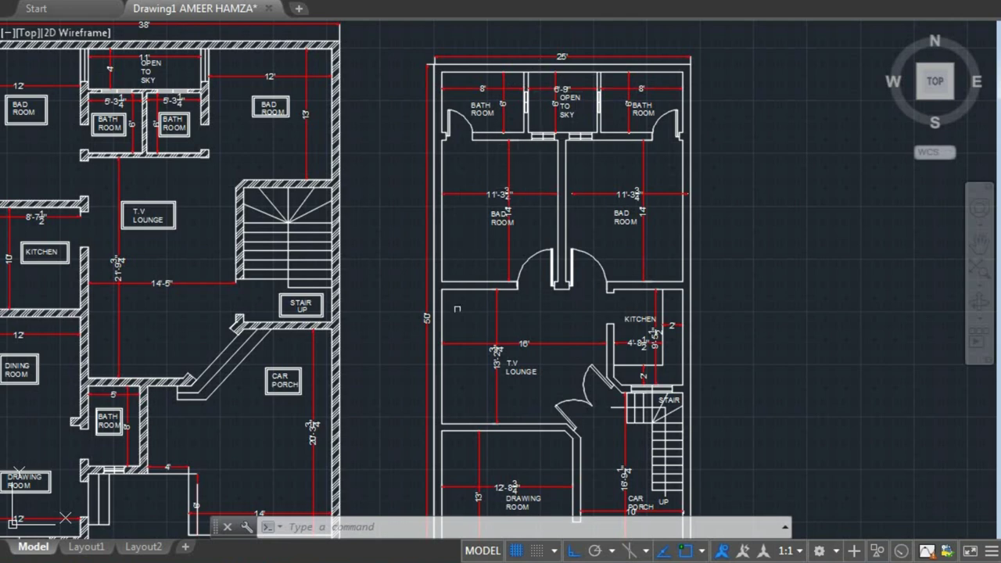
Frame the top rooms and lounge areas of both plans together, zooming out.
middle_drag(184, 139, 354, 206)
middle_drag(212, 460, 200, 353)
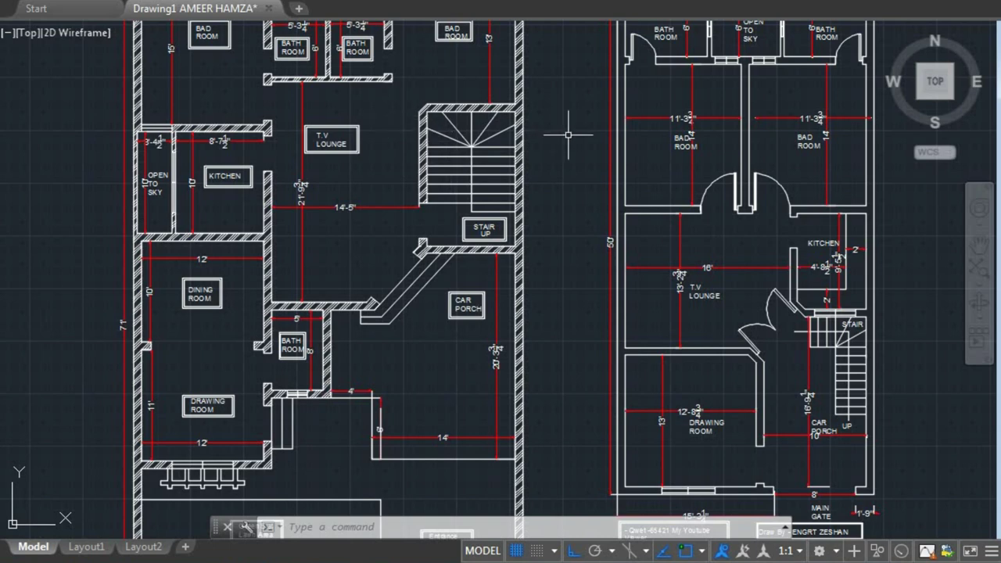
scroll(566, 134, down, 3)
scroll(573, 129, down, 2)
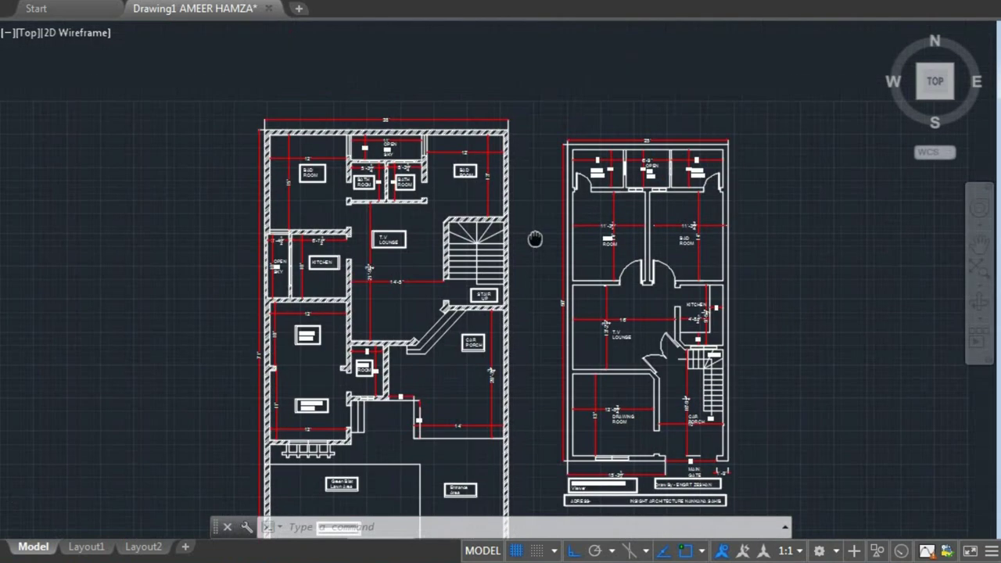
scroll(537, 239, down, 1)
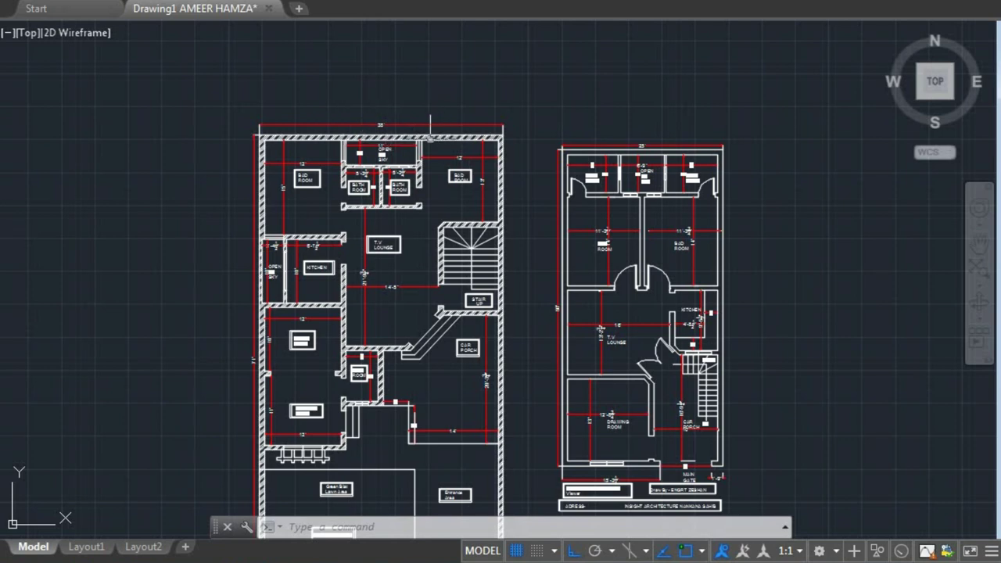
scroll(486, 168, up, 2)
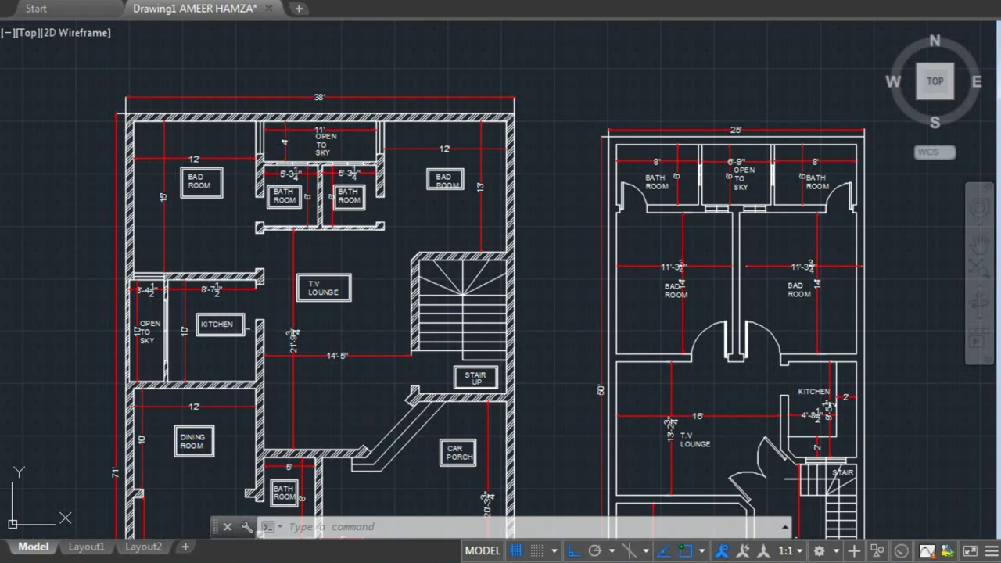
Pan down to the title blocks, lawn area, plot-size block and entrance labels.
middle_drag(242, 341, 234, 270)
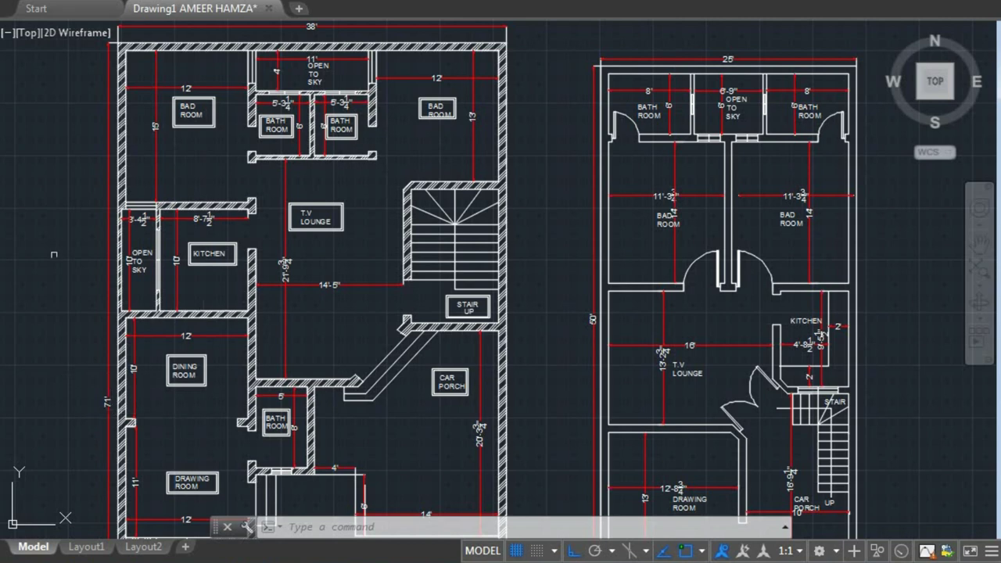
middle_drag(278, 383, 306, 183)
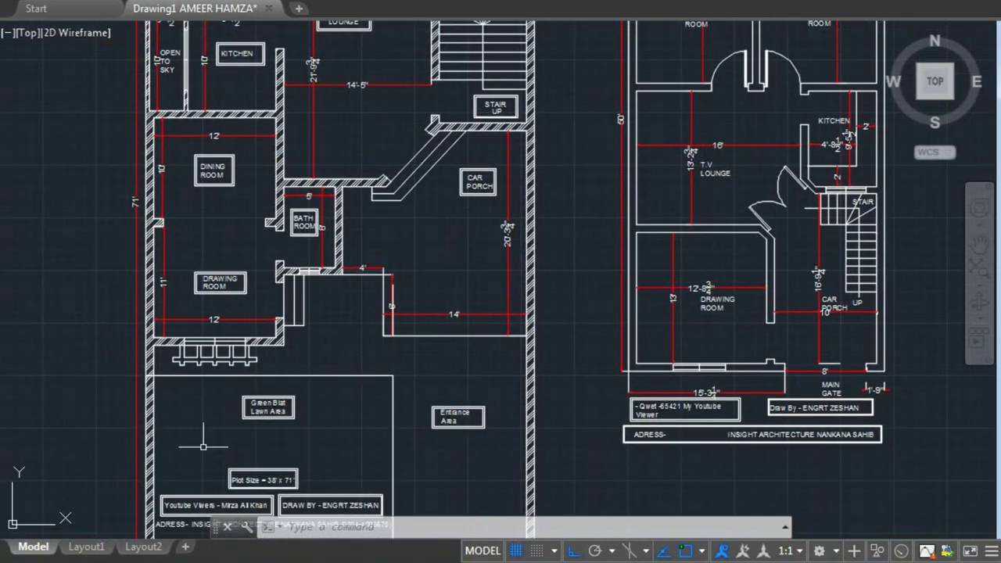
middle_drag(266, 429, 277, 301)
scroll(268, 290, up, 2)
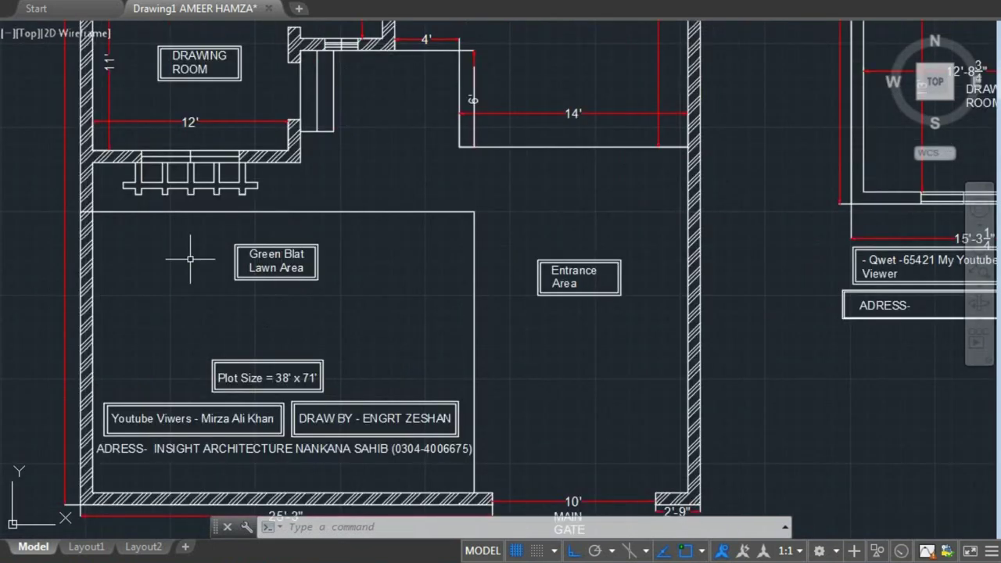
middle_drag(393, 357, 404, 293)
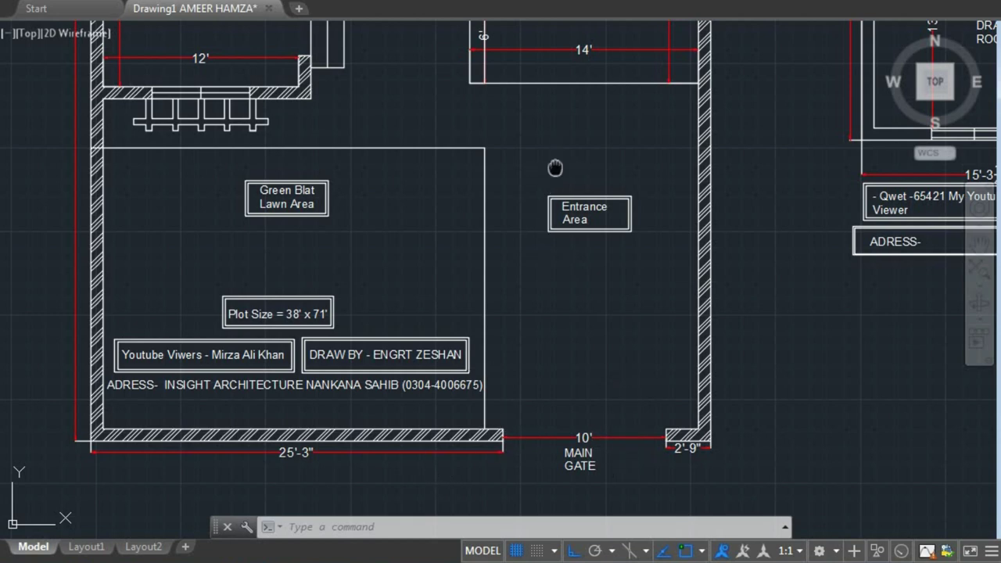
Return to the 25' plan's bedrooms, then frame the top edges of both plans.
middle_drag(556, 166, 415, 341)
scroll(409, 335, down, 3)
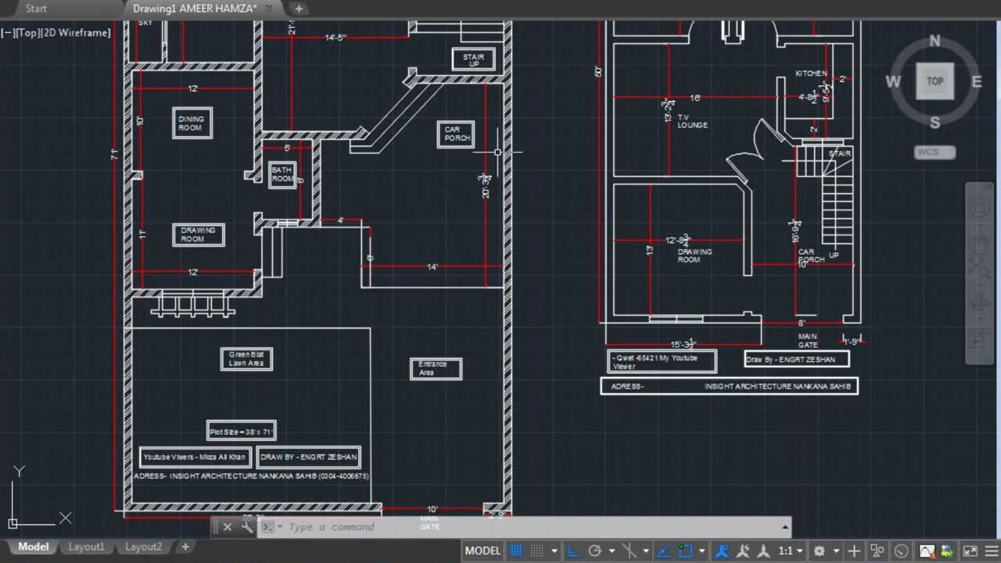
mouse_move(551, 147)
middle_down()
mouse_move(442, 321)
mouse_move(357, 375)
middle_up()
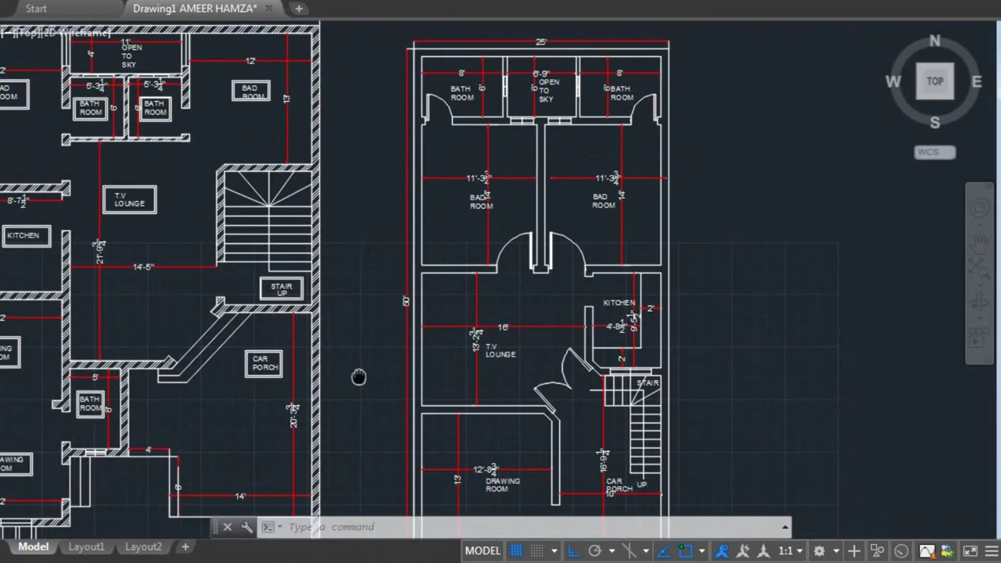
middle_drag(174, 320, 447, 345)
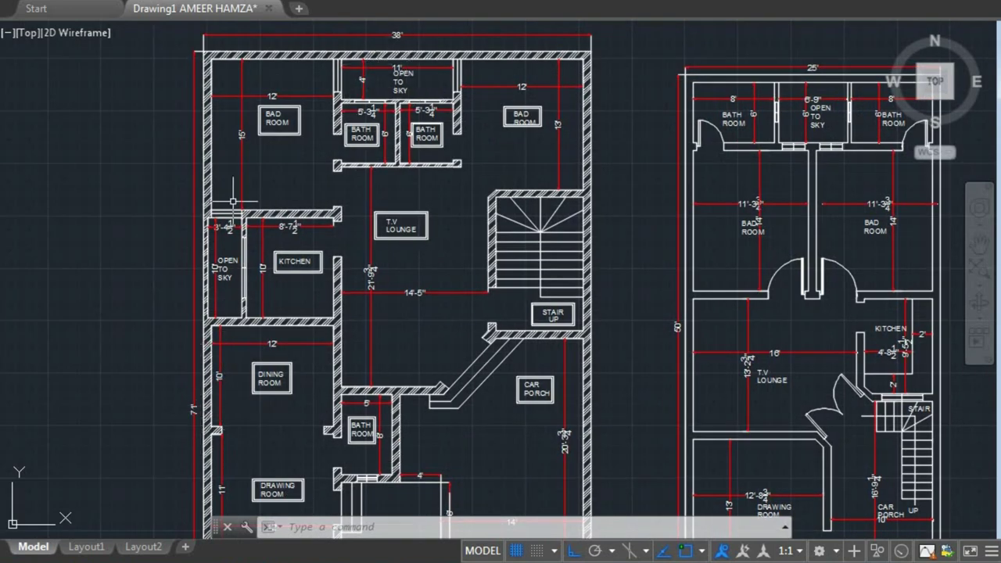
middle_drag(340, 140, 332, 233)
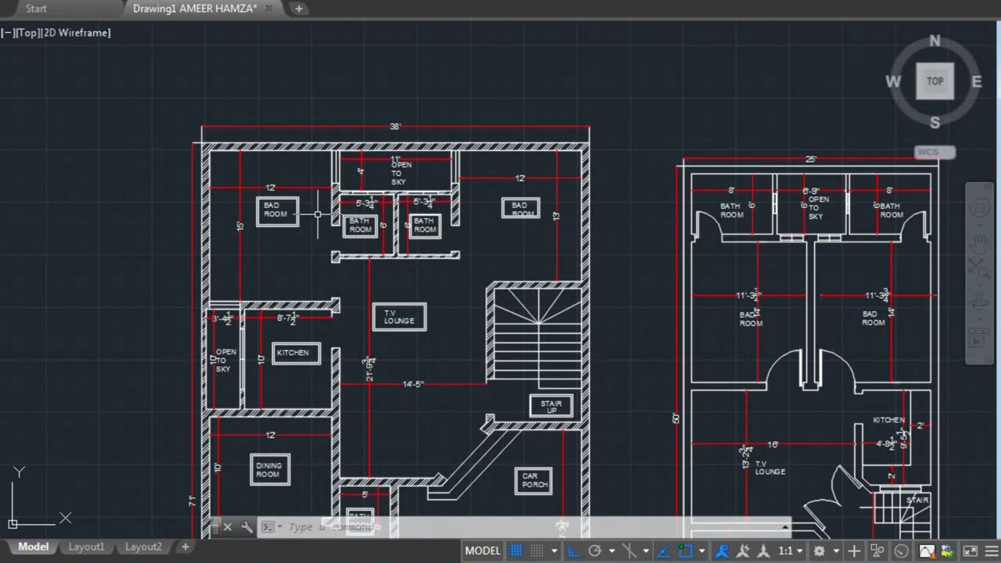
Zoom in on the 38' plan's upper bad rooms and pan to the STAIR UP label and car porch.
scroll(264, 211, up, 2)
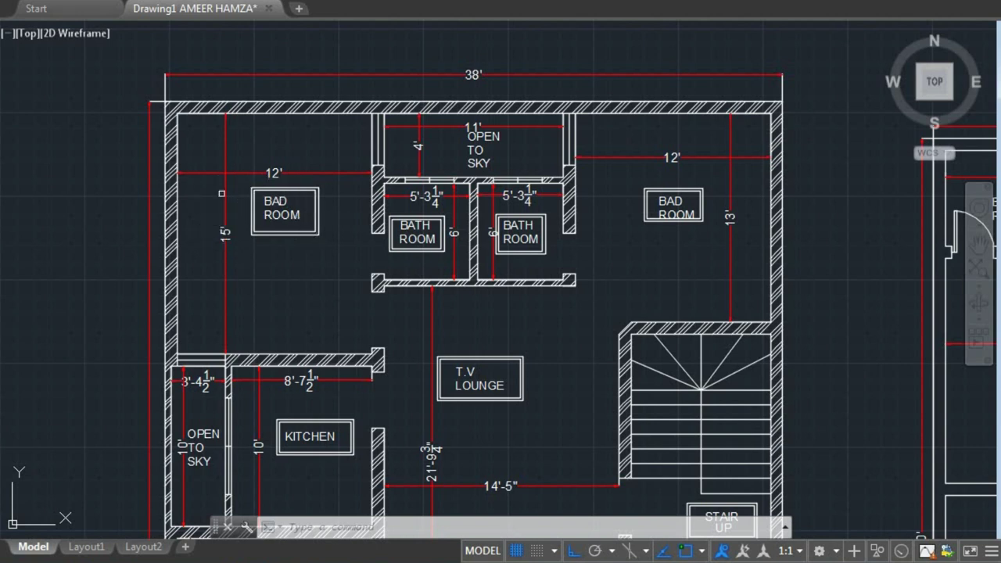
middle_drag(384, 169, 286, 204)
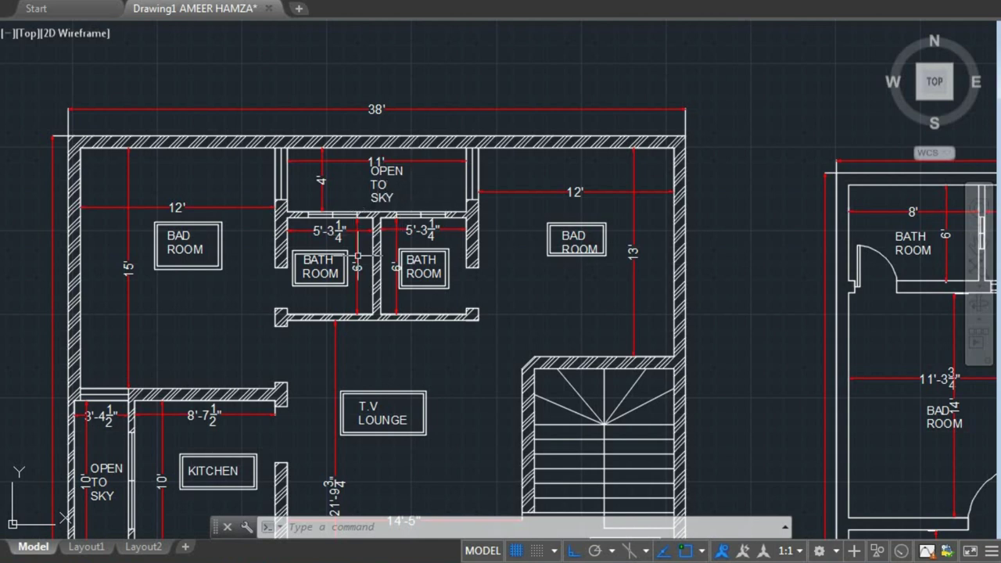
middle_drag(356, 230, 360, 183)
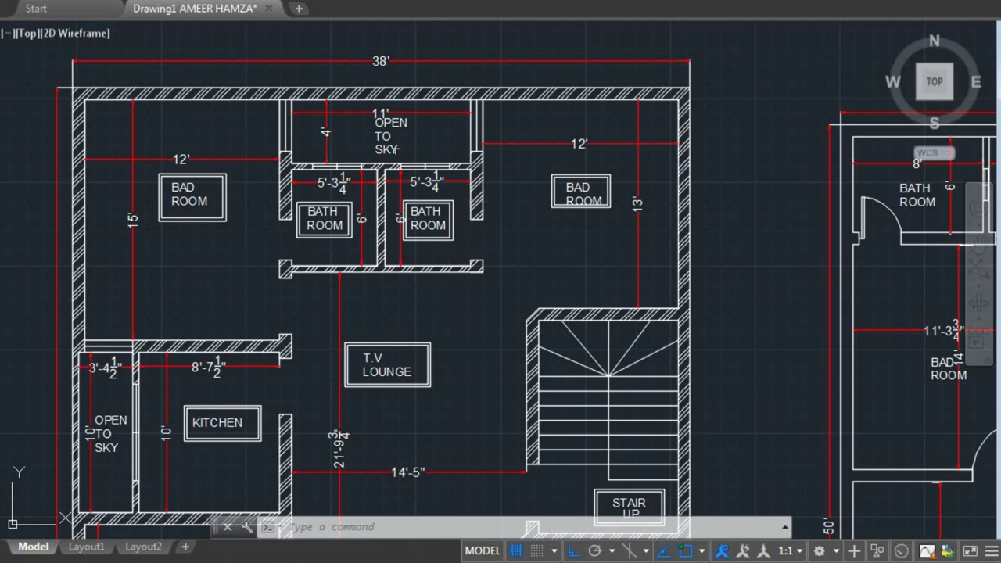
middle_drag(504, 218, 403, 265)
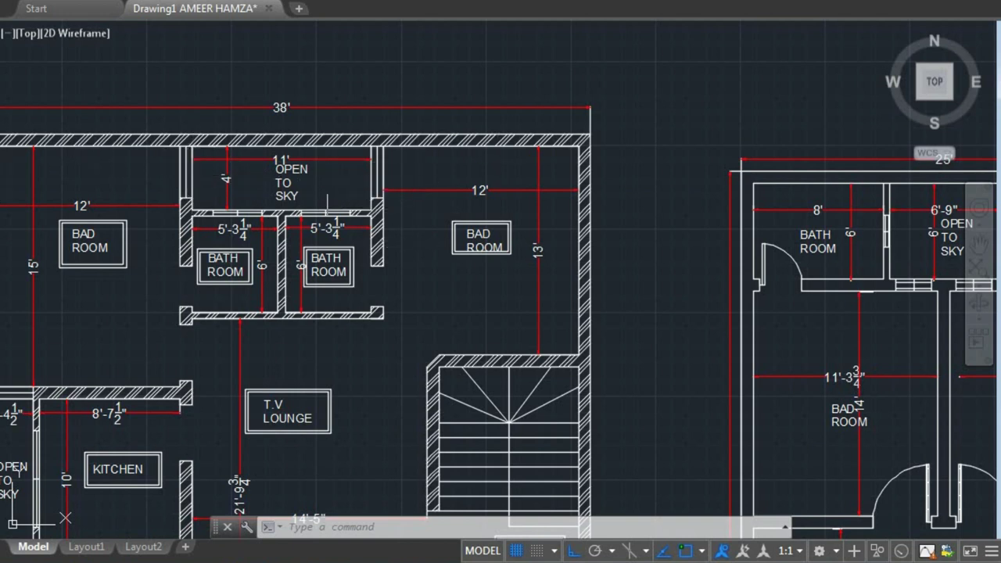
middle_drag(343, 205, 346, 95)
Pan through the 38' plan's TV lounge, stair, dining room and car porch.
middle_drag(395, 315, 386, 223)
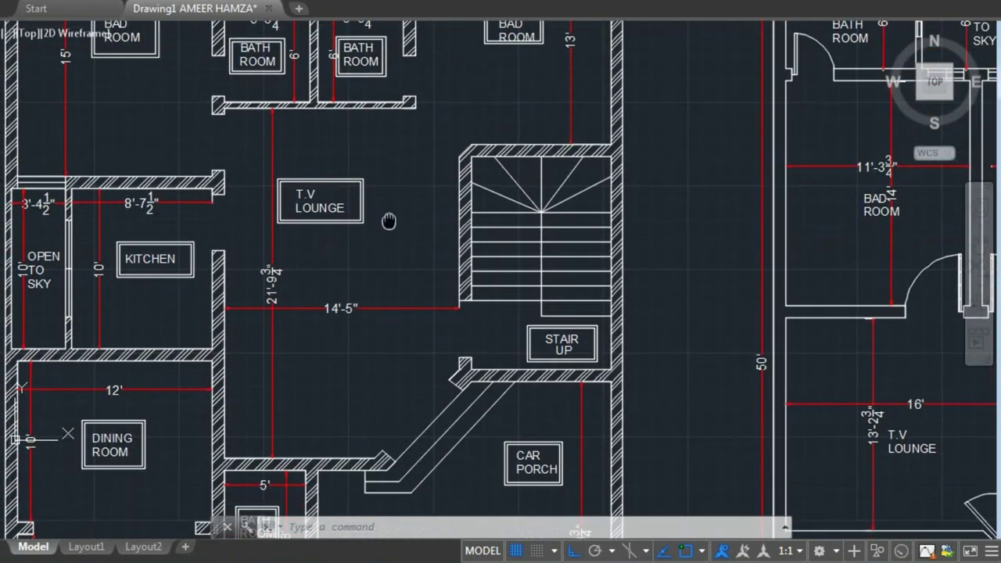
mouse_move(374, 277)
middle_down()
mouse_move(412, 155)
mouse_move(414, 263)
middle_up()
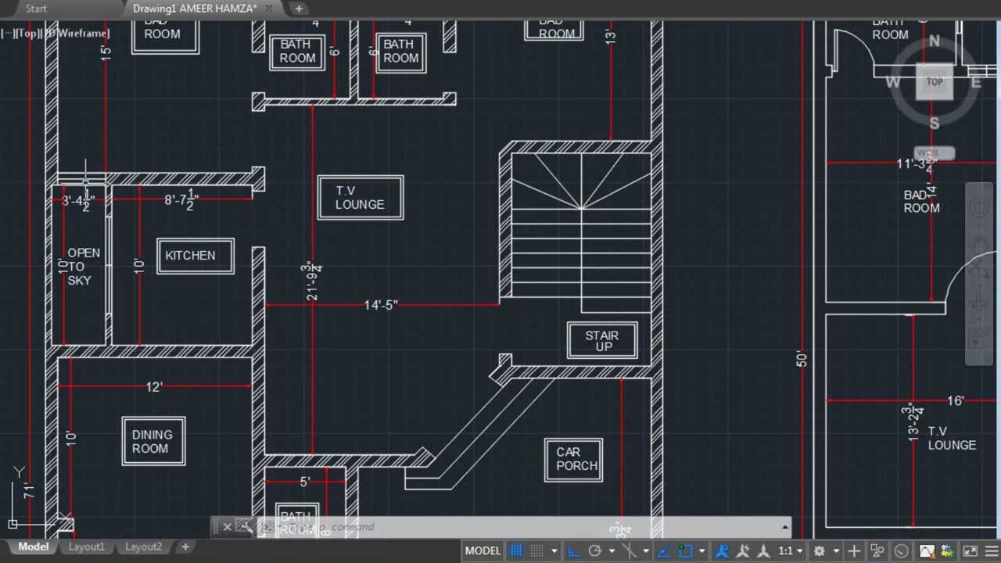
middle_drag(90, 136, 157, 220)
middle_drag(209, 350, 202, 277)
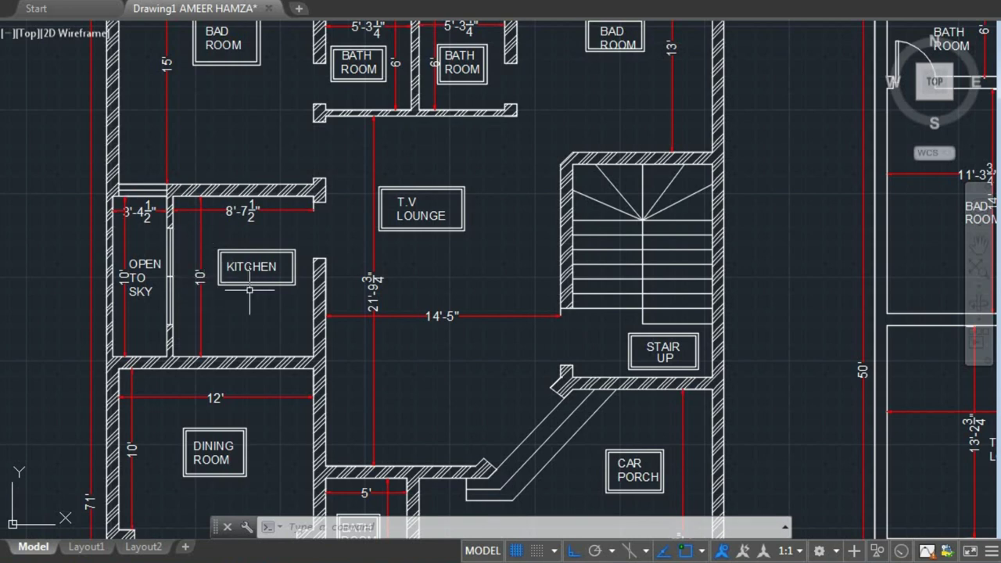
Bring more of the 25' plan alongside and centre the view on the stair area.
middle_drag(304, 296, 164, 298)
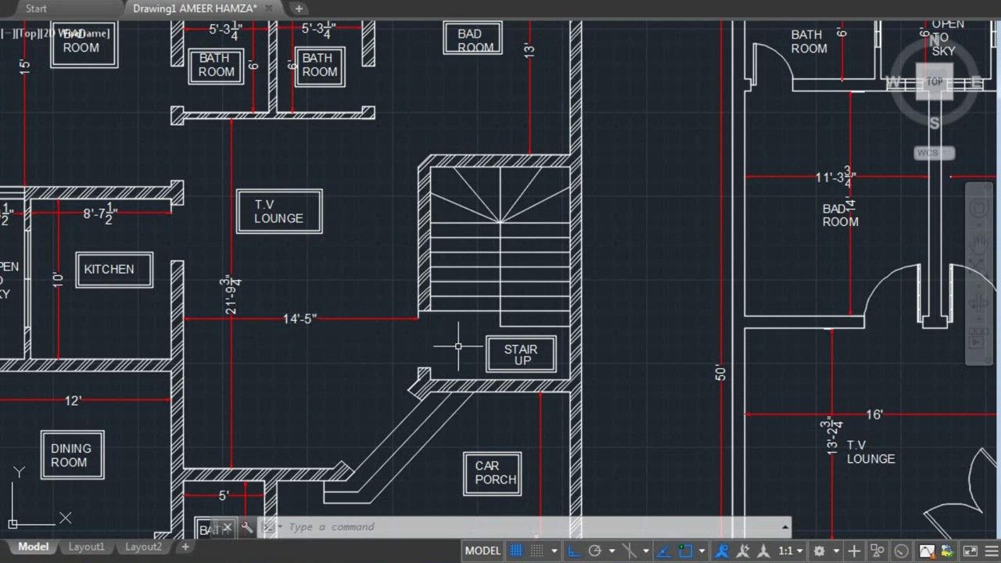
middle_drag(372, 338, 305, 290)
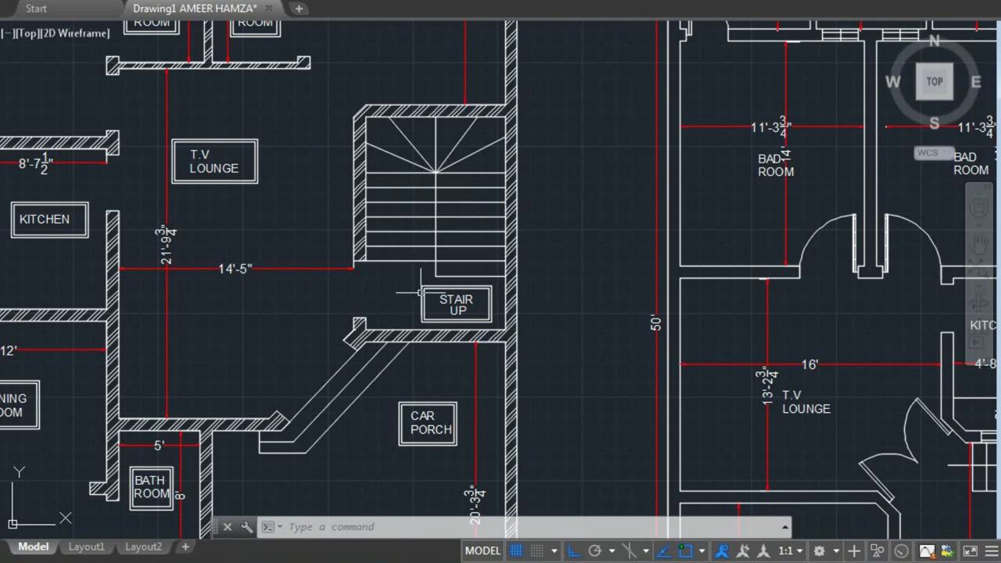
scroll(351, 340, down, 3)
scroll(357, 340, up, 1)
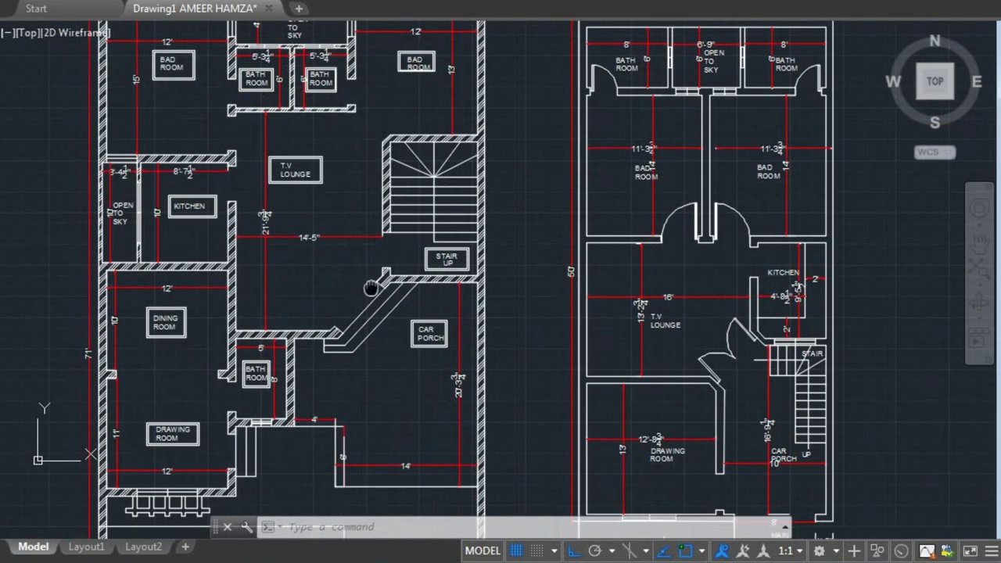
Zoom out to show the second floor plan alongside, then zoom back in on the 38' plan.
scroll(221, 251, up, 2)
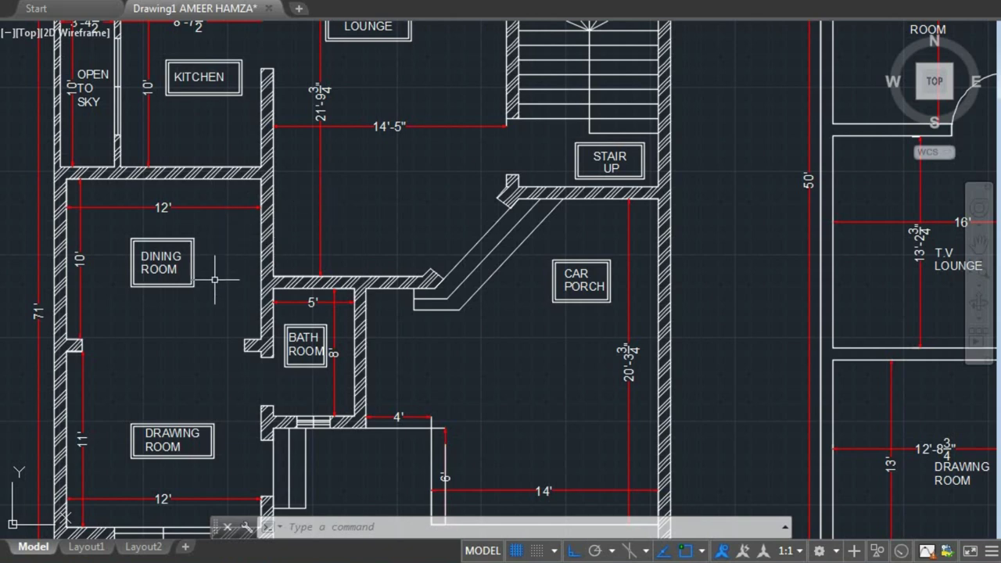
scroll(304, 225, down, 2)
middle_drag(267, 333, 271, 291)
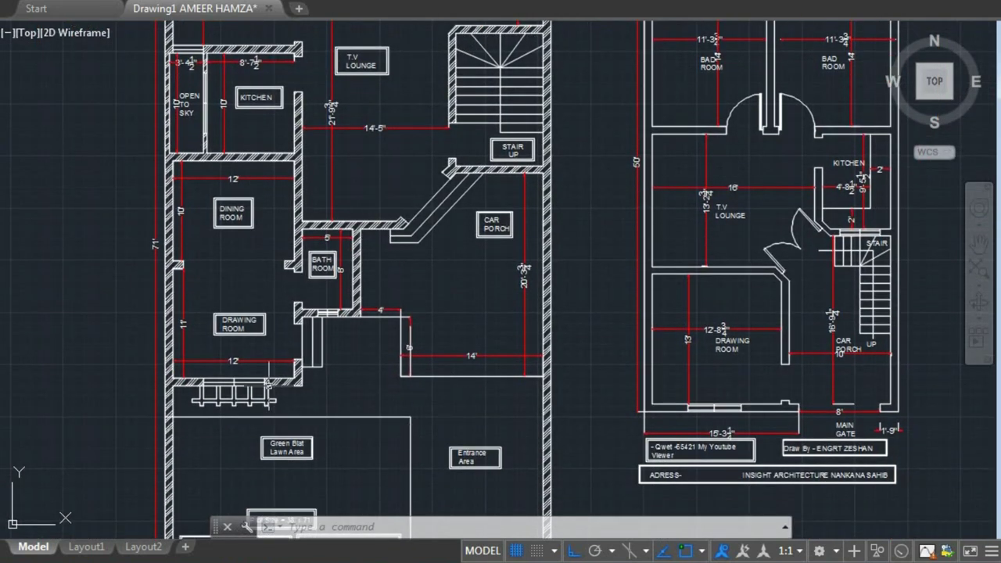
scroll(312, 174, up, 2)
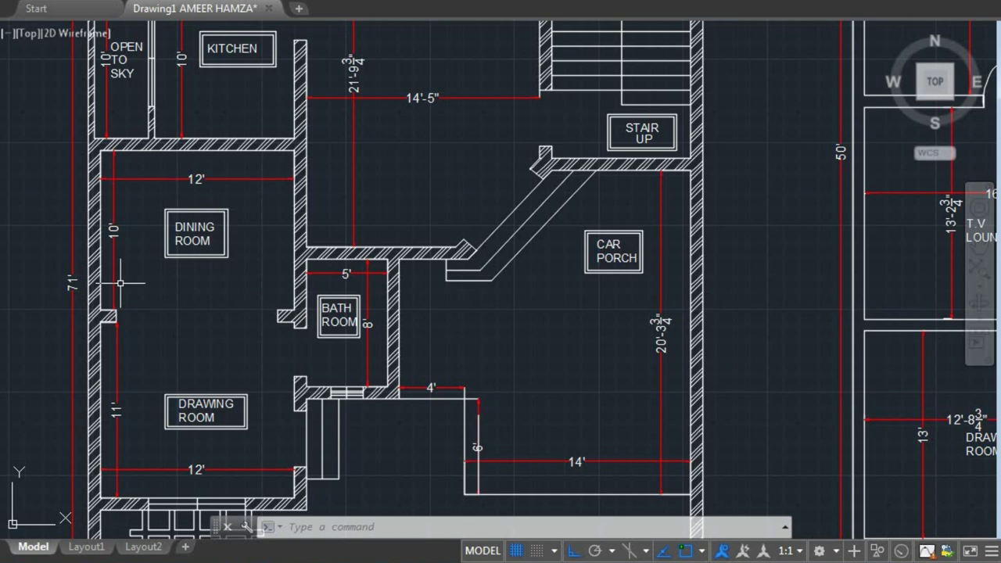
Pan across the dining room, drawing room, 5' x 8' bath room, car porch and kitchen.
middle_drag(150, 305, 150, 201)
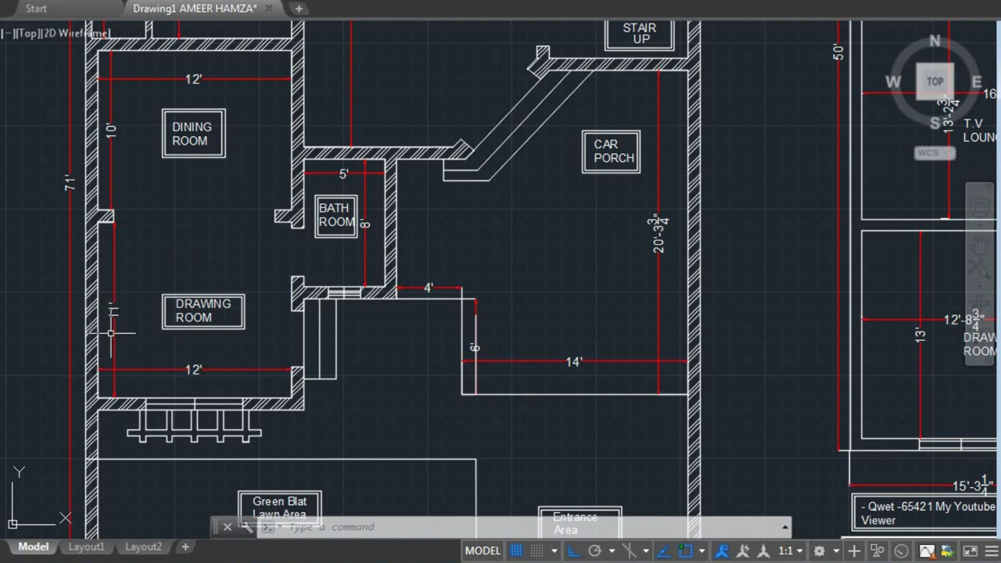
middle_drag(253, 245, 156, 296)
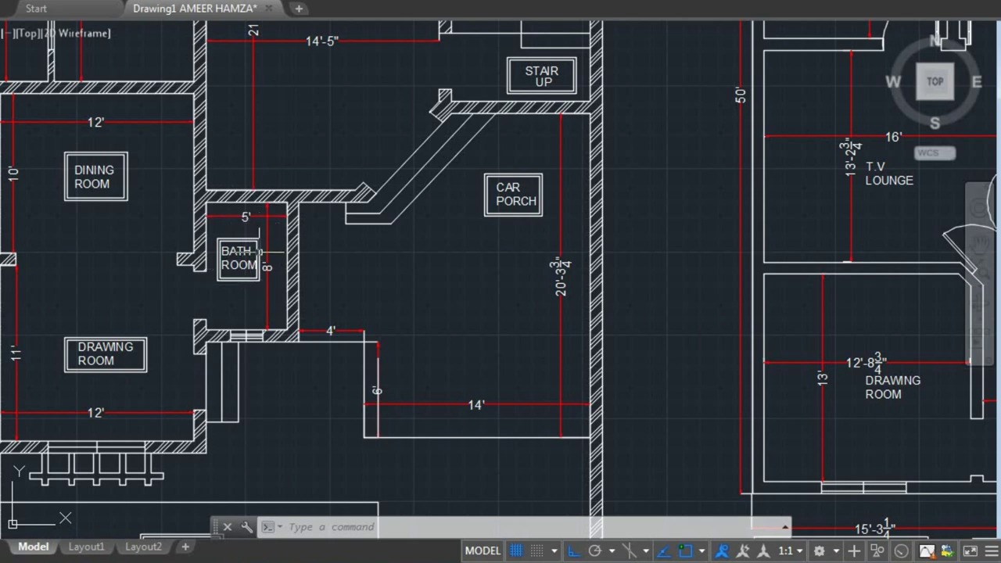
middle_drag(249, 223, 268, 391)
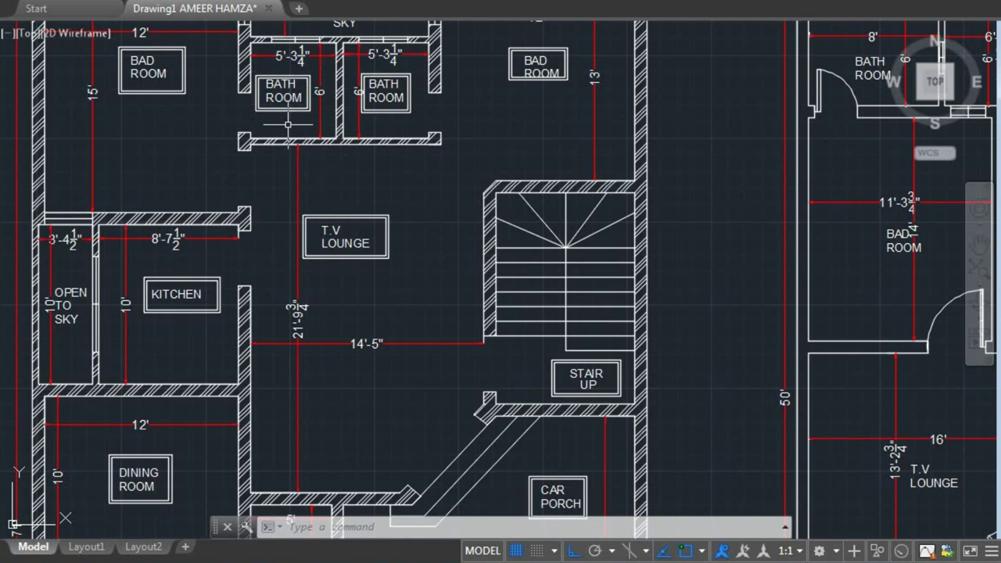
scroll(234, 117, down, 3)
Show both plans with their title blocks, then zoom in on the 38' plan's car porch.
middle_drag(392, 165, 391, 65)
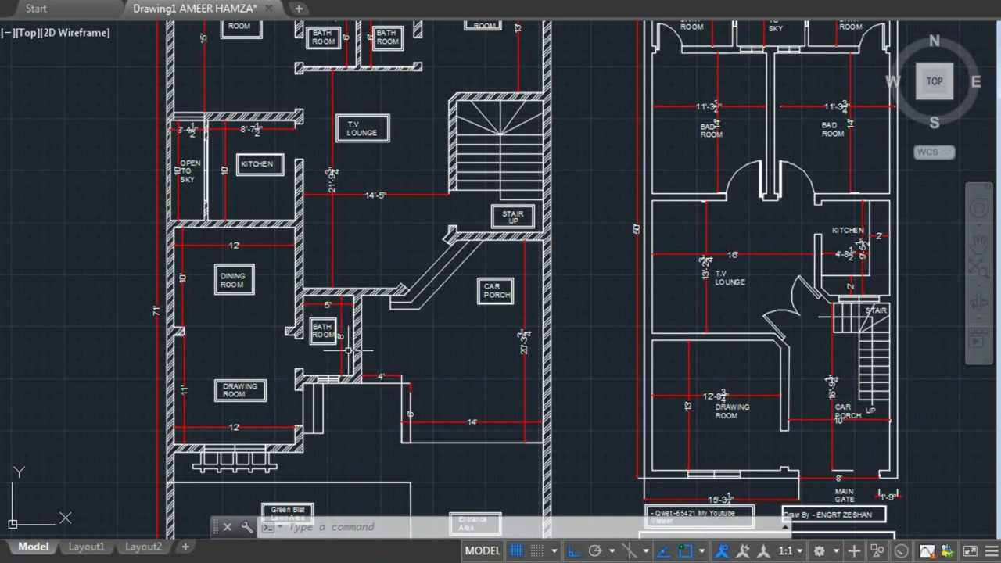
middle_drag(348, 350, 280, 286)
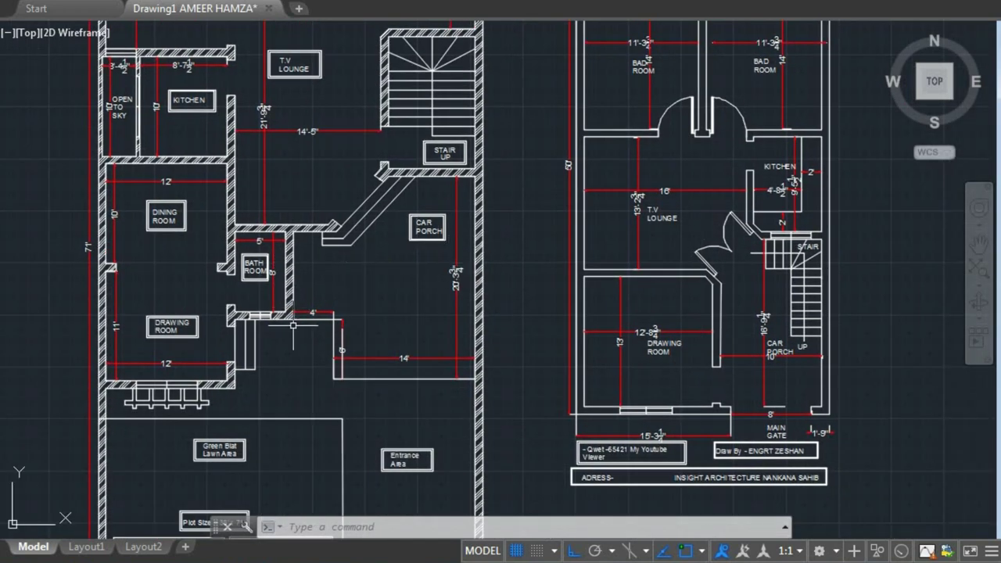
scroll(431, 291, up, 2)
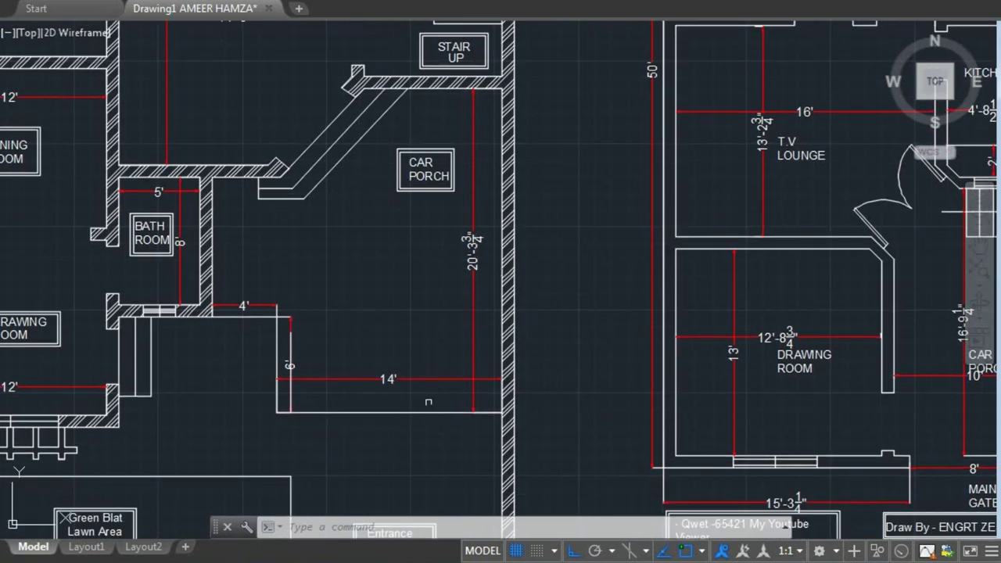
middle_drag(414, 394, 430, 290)
scroll(429, 305, down, 2)
Pan over the 38' plan's drawing room, 14' dimension, main gate, lawn area and title block.
scroll(425, 308, up, 2)
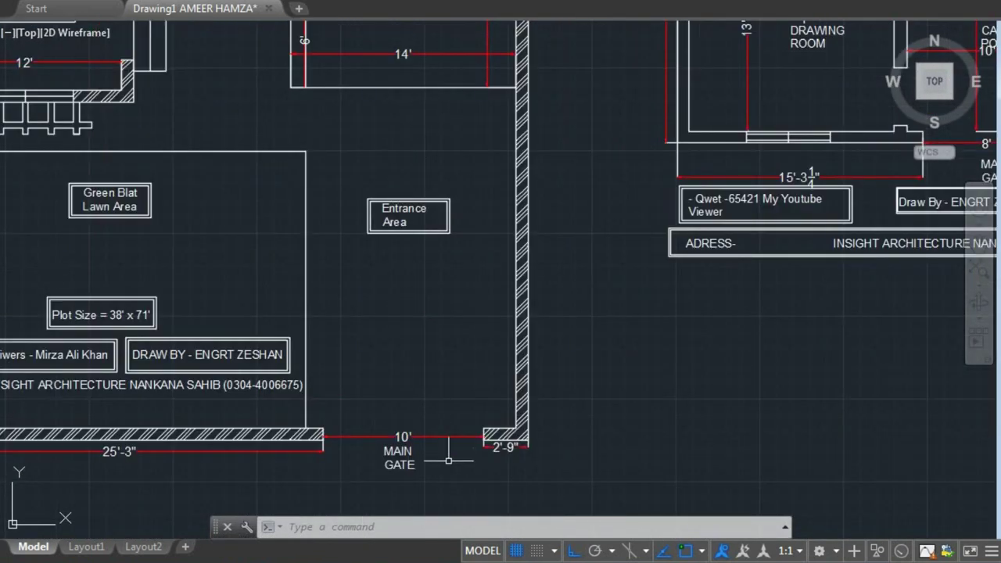
middle_drag(355, 165, 393, 267)
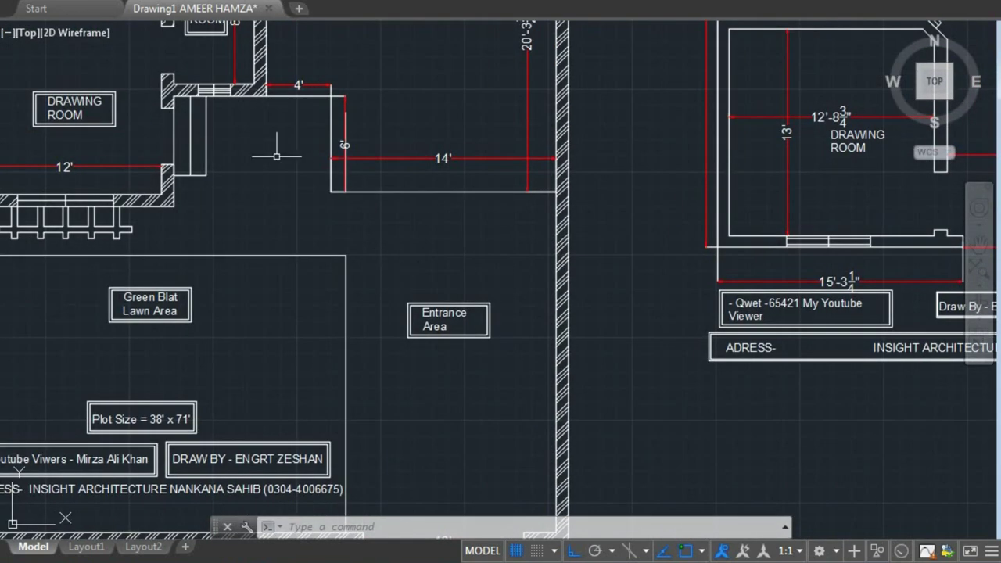
middle_drag(185, 223, 312, 162)
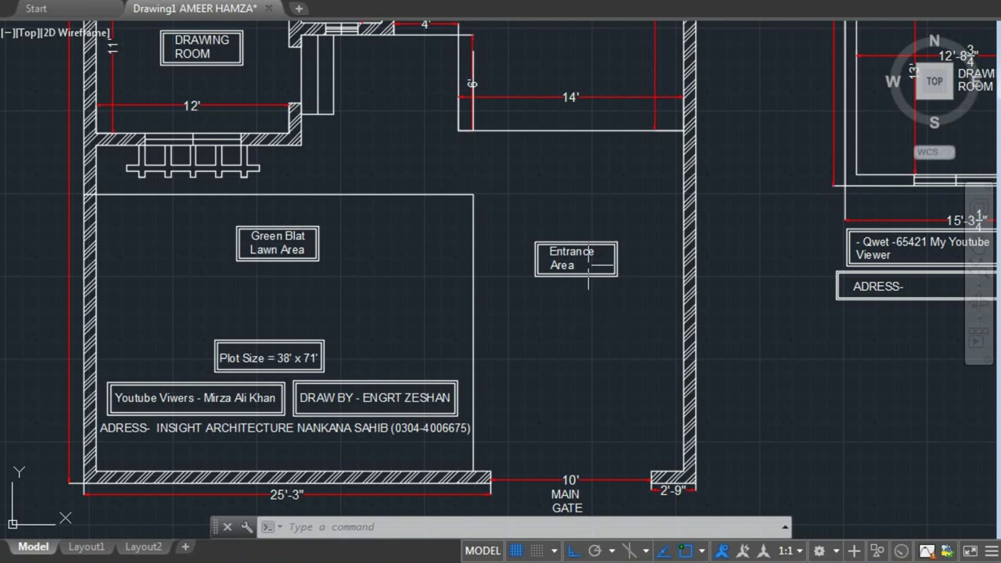
middle_drag(218, 433, 237, 401)
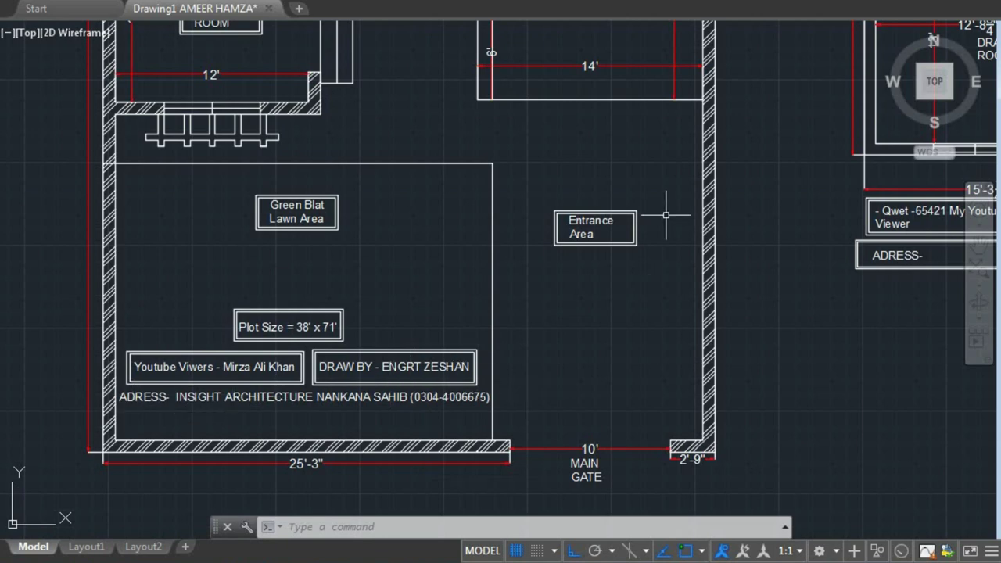
middle_drag(611, 367, 624, 256)
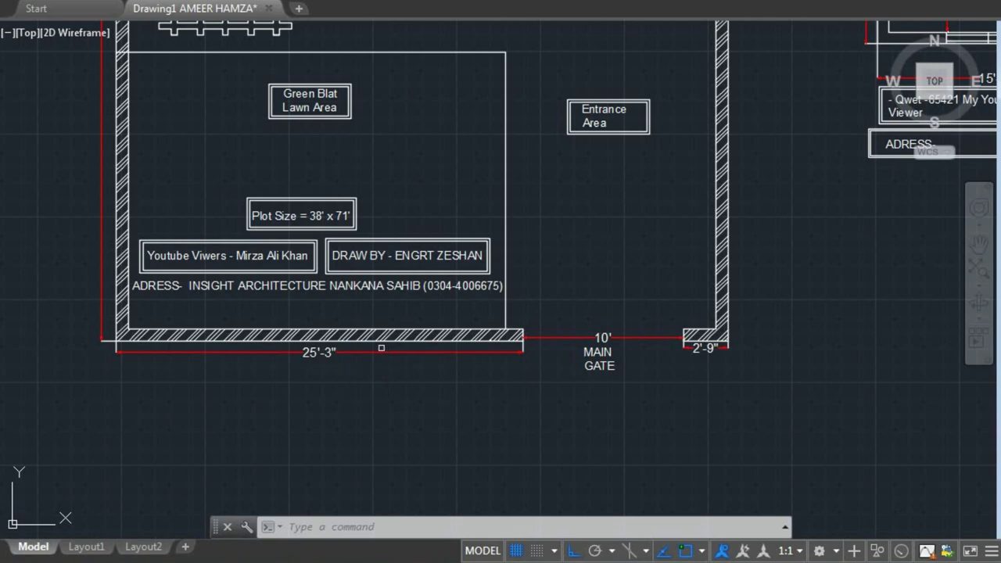
scroll(463, 314, down, 2)
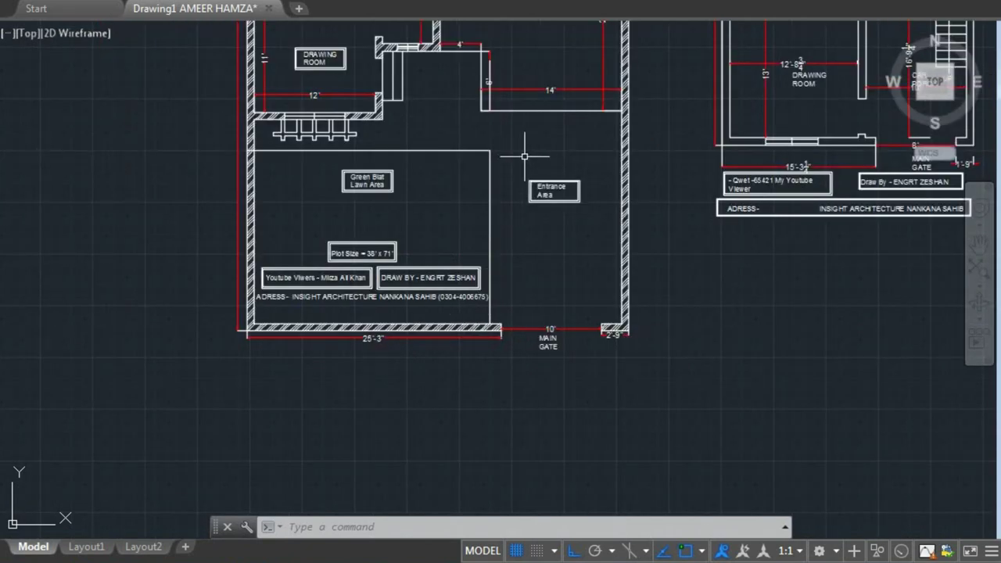
Pan over to the 25' x 50' plan and zoom in on its lower rooms and title blocks.
middle_drag(547, 118, 412, 218)
middle_drag(467, 123, 352, 287)
middle_drag(432, 61, 440, 190)
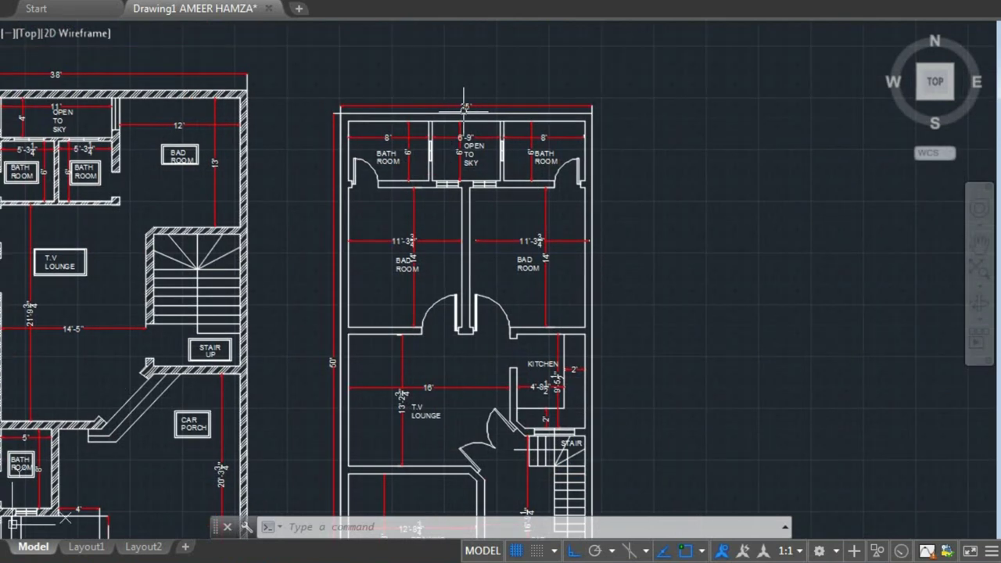
middle_drag(378, 383, 420, 167)
scroll(424, 435, up, 2)
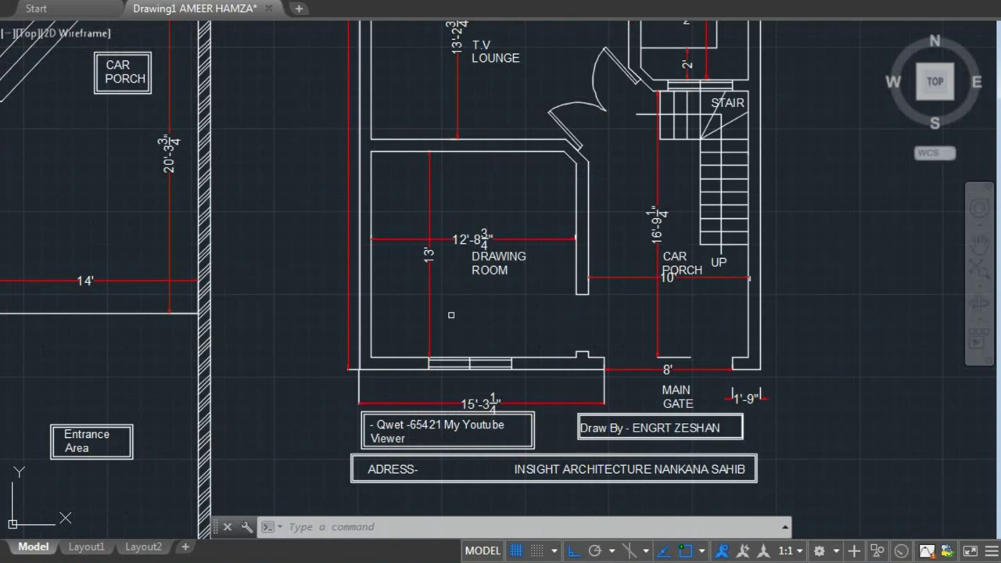
Pan back up and zoom in on the 25' plan's top bath rooms and open-to-sky area.
middle_drag(472, 146, 472, 360)
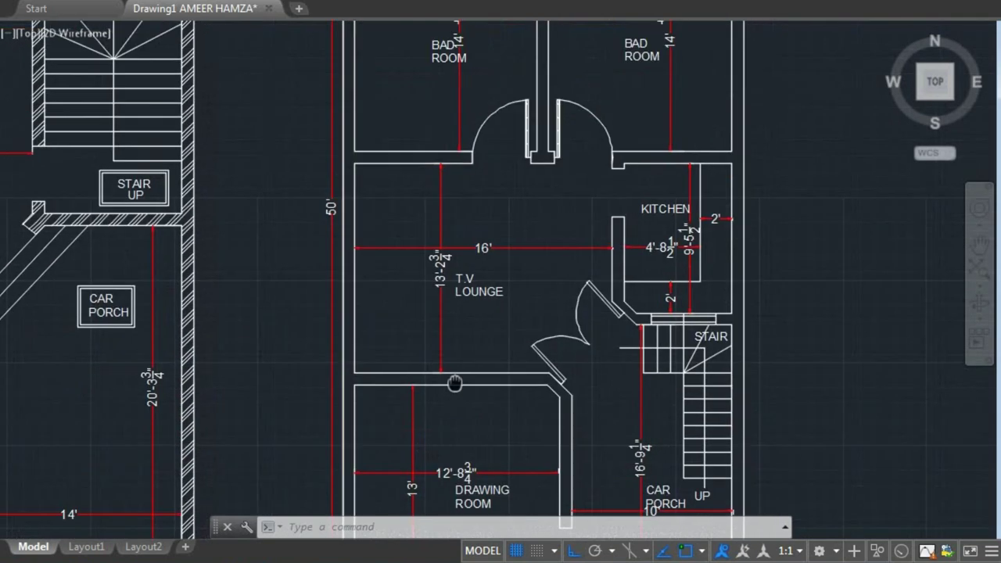
scroll(438, 438, down, 2)
middle_drag(475, 116, 478, 225)
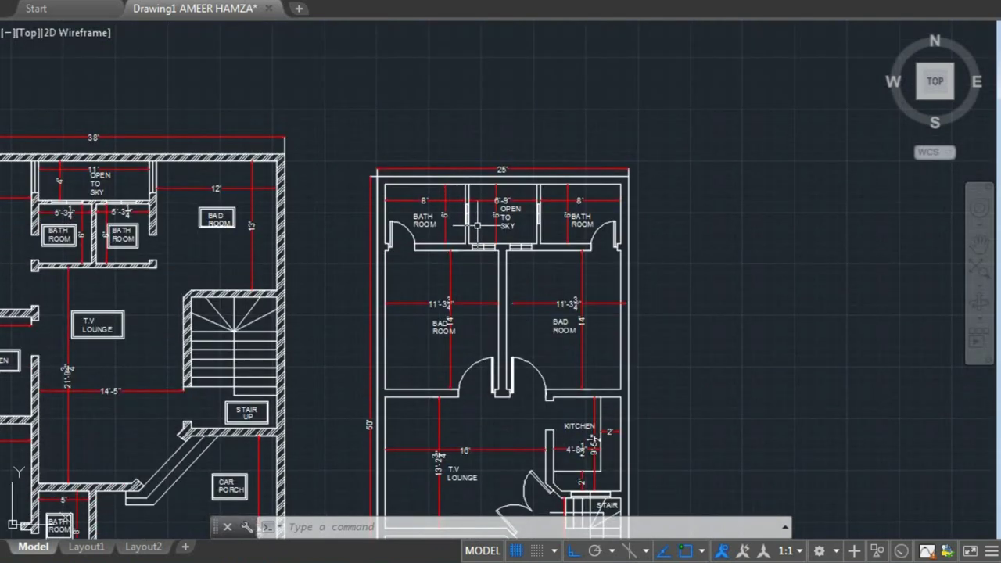
scroll(478, 225, up, 3)
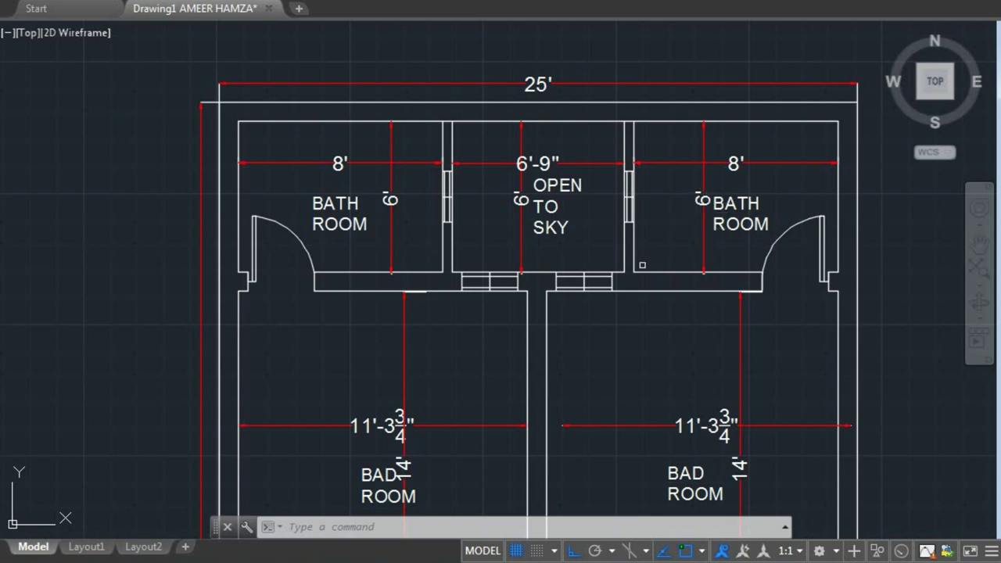
Pan down the 25' plan from the bad rooms to the kitchen, T.V lounge and stair.
middle_drag(427, 310, 402, 121)
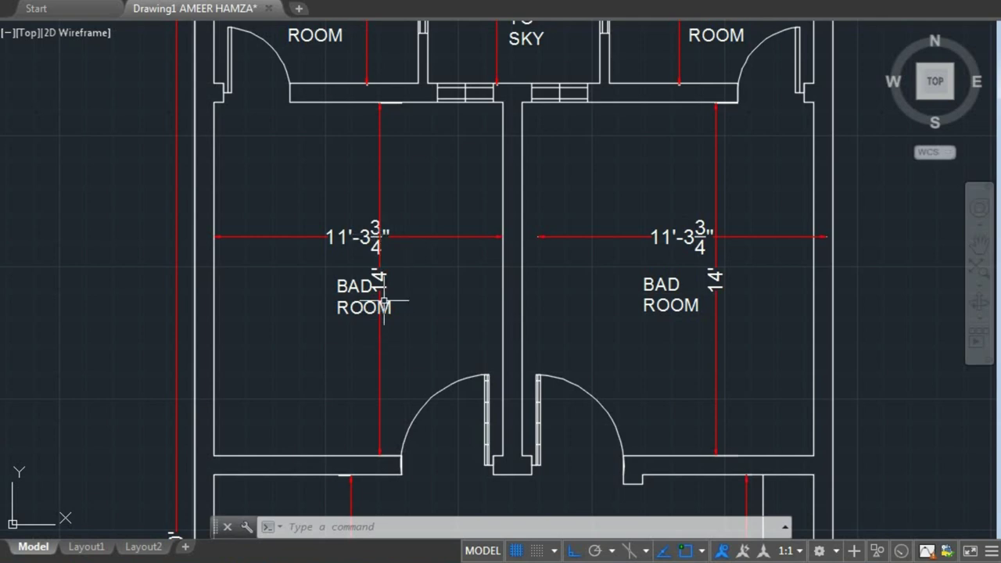
middle_drag(753, 288, 671, 162)
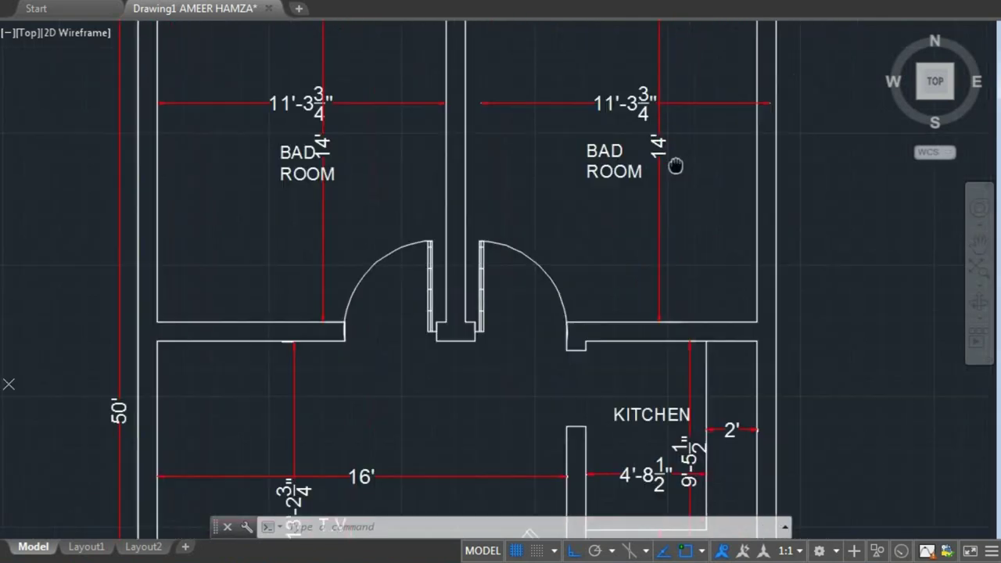
mouse_move(615, 362)
middle_down()
mouse_move(619, 253)
mouse_move(605, 135)
middle_up()
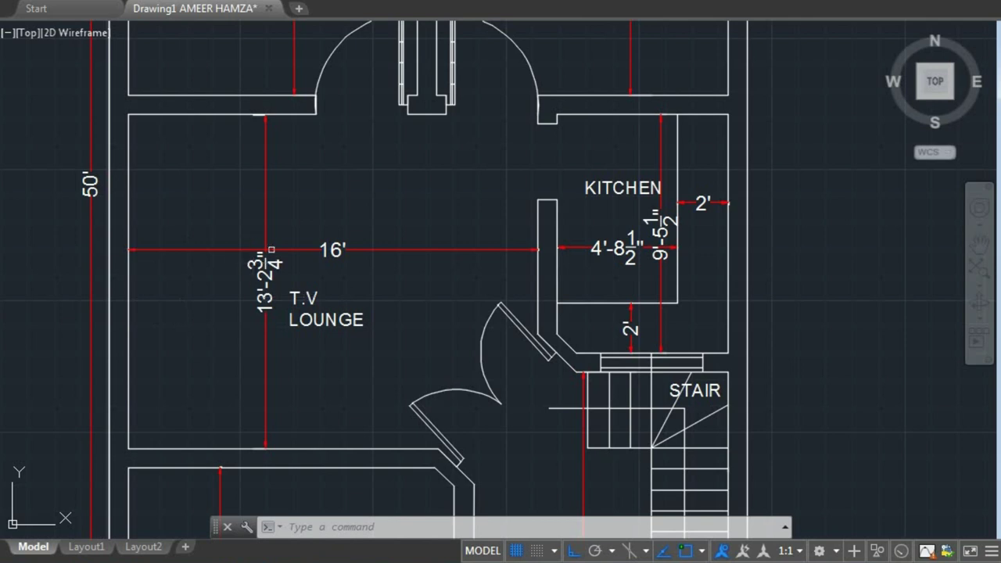
Pan between the 25' plan's kitchen, 12'-8 3/4" x 13' drawing room and 10' car porch.
middle_drag(321, 379, 253, 253)
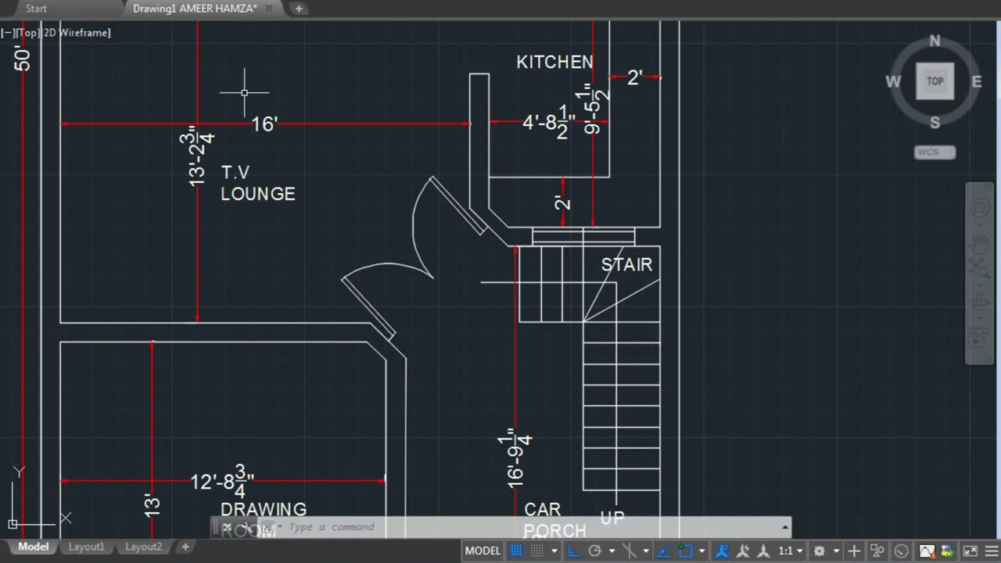
middle_drag(246, 72, 274, 164)
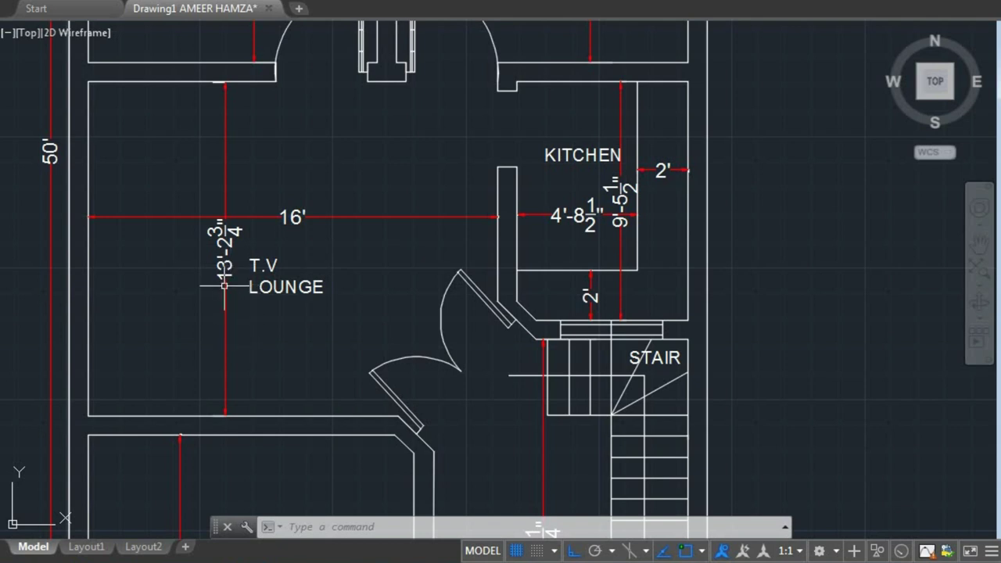
middle_drag(264, 285, 219, 187)
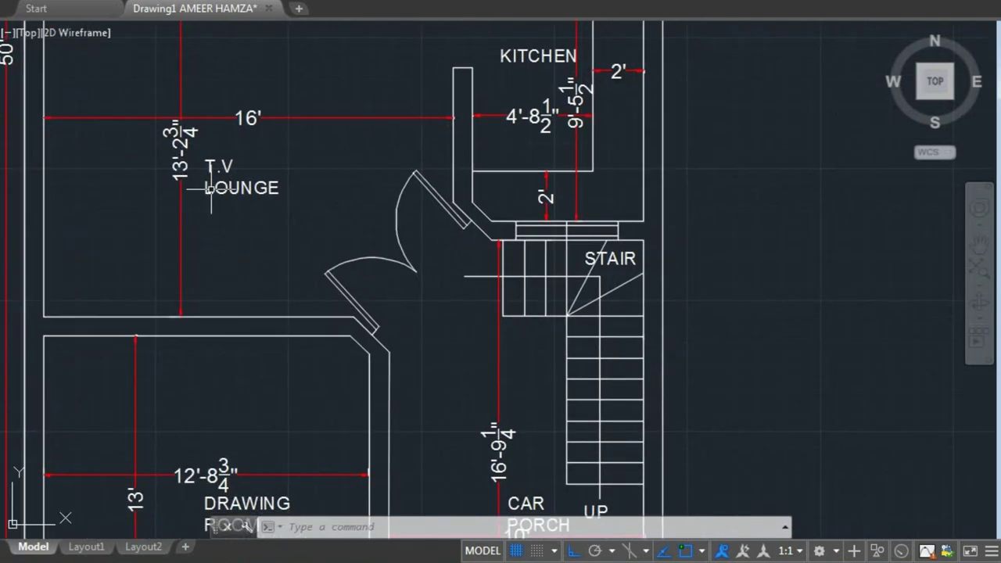
middle_drag(371, 259, 290, 194)
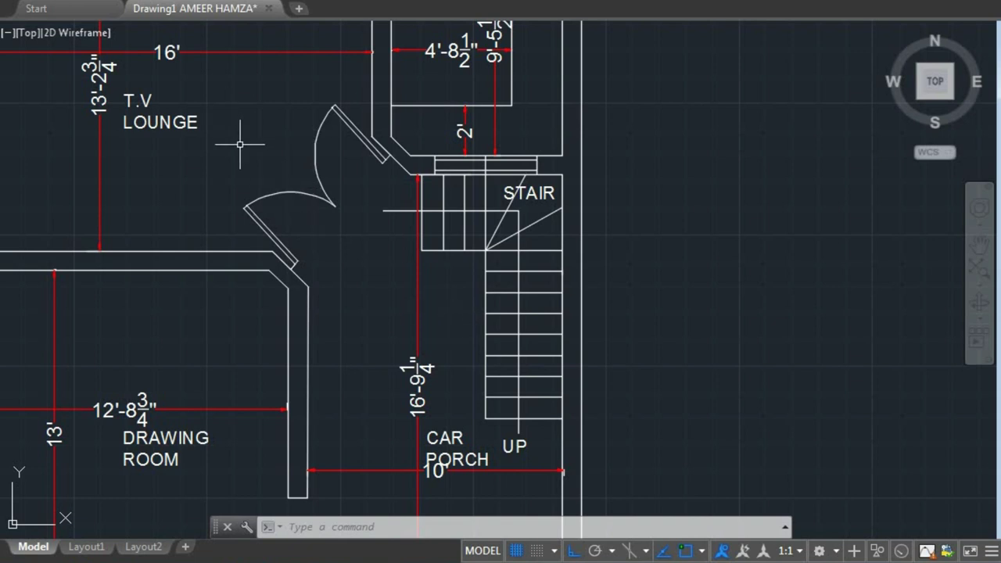
middle_drag(240, 144, 294, 219)
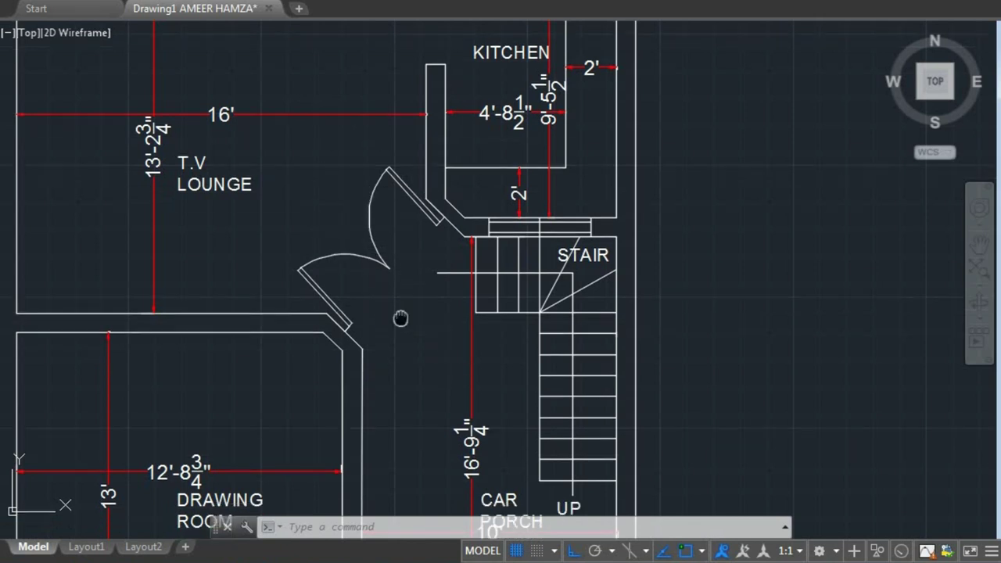
middle_drag(393, 329, 347, 153)
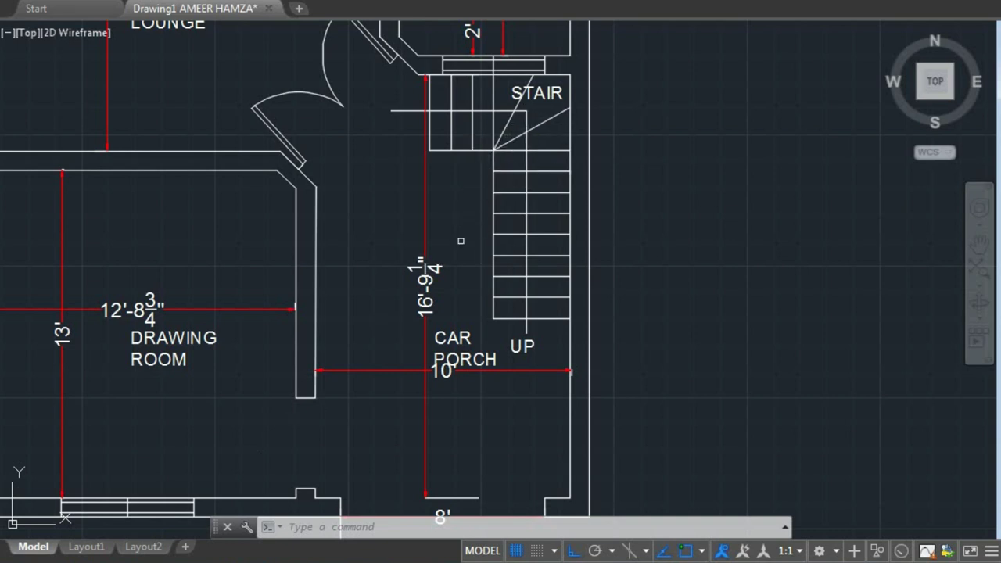
scroll(360, 205, down, 2)
Pan to the 25' plan's title blocks and open the viewer credit text, closing it unchanged.
middle_drag(348, 257, 478, 222)
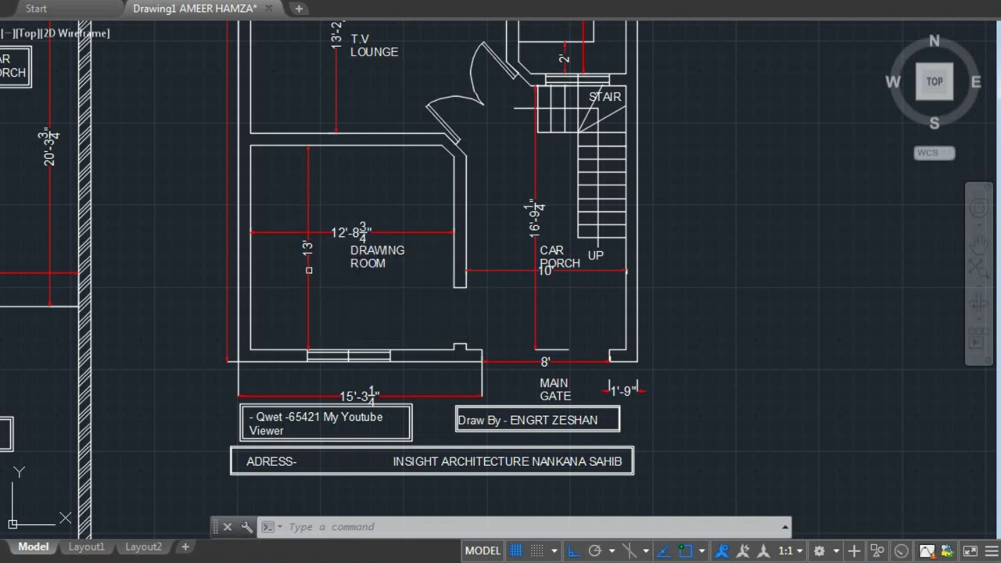
middle_drag(360, 356, 347, 272)
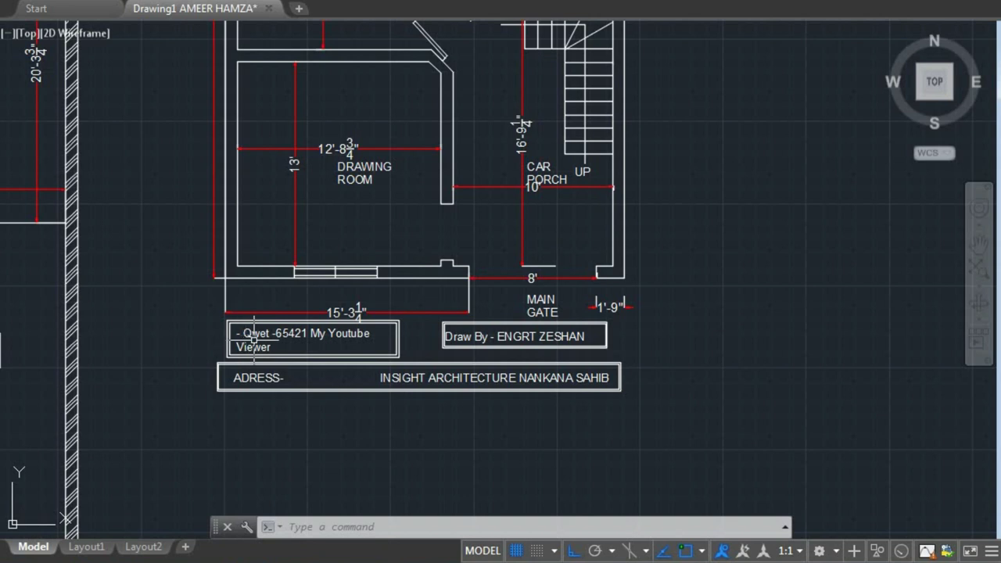
double_click(267, 336)
click(303, 271)
middle_drag(135, 209, 220, 224)
scroll(221, 225, down, 2)
scroll(234, 178, down, 2)
scroll(288, 214, down, 1)
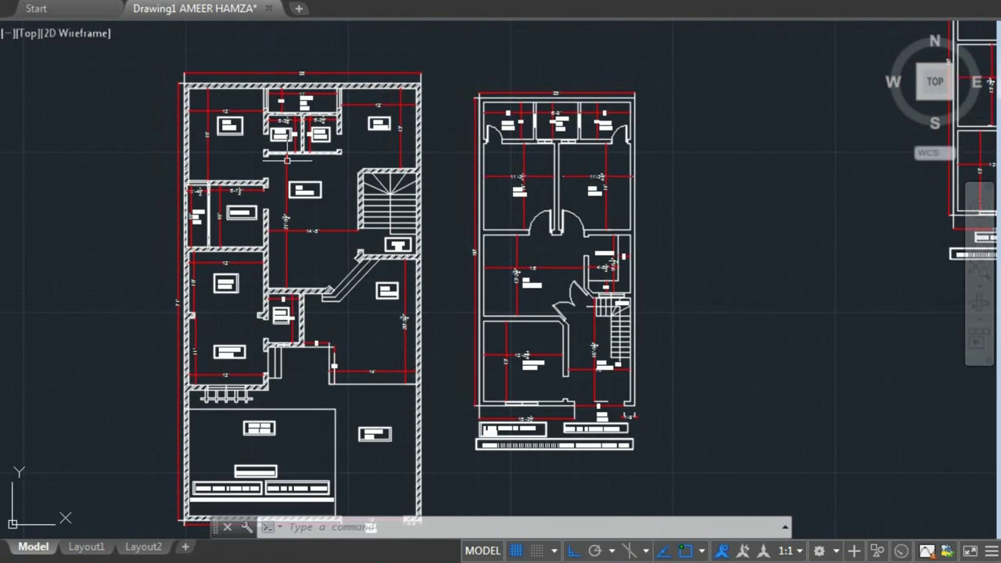
middle_drag(533, 392, 371, 284)
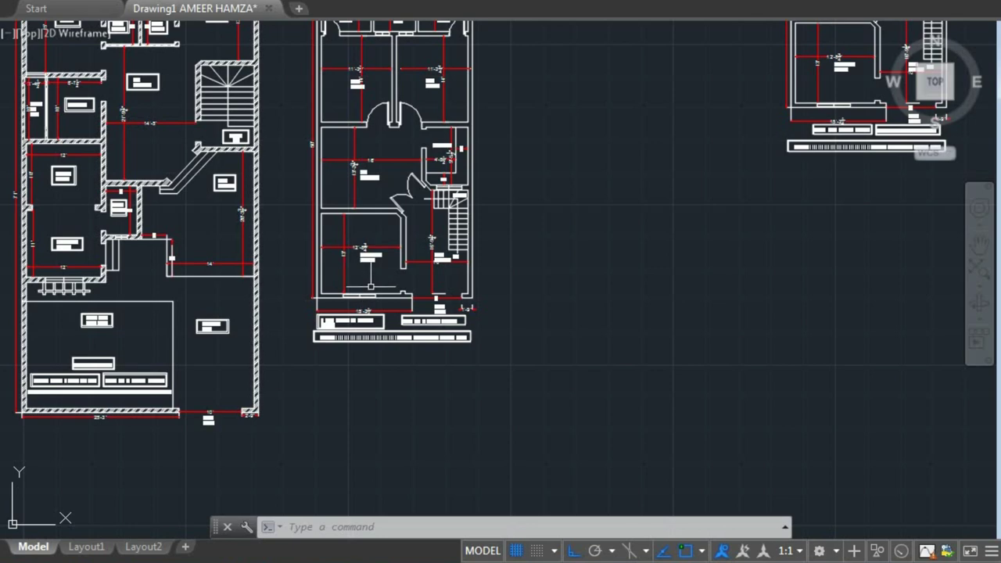
scroll(371, 299, up, 4)
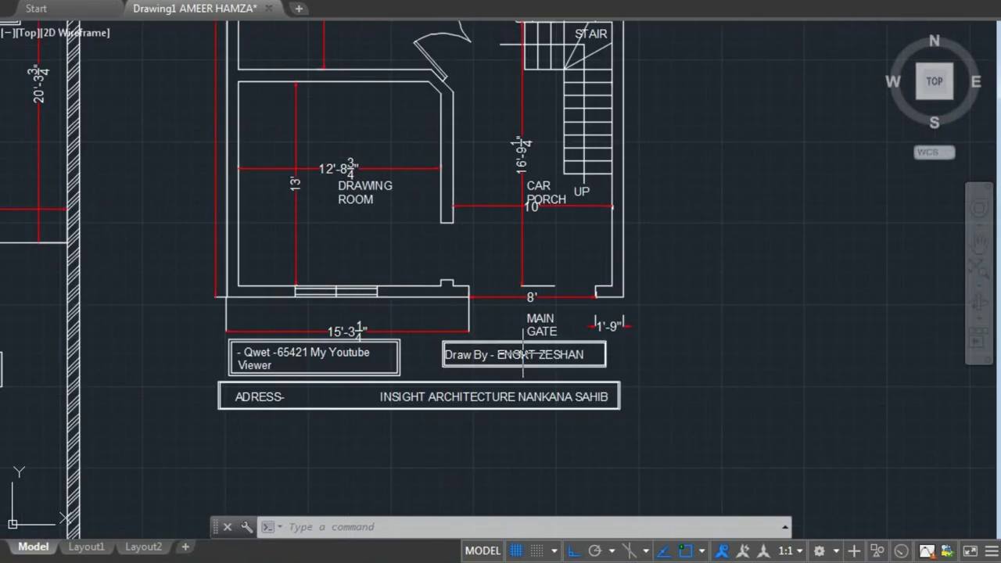